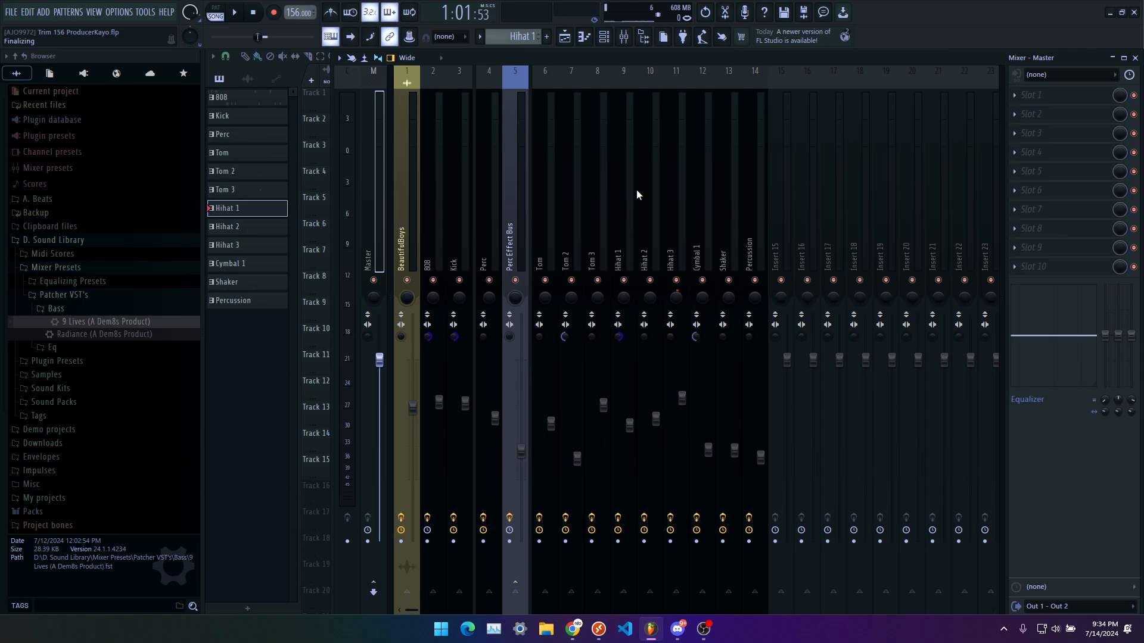
# - Load Maximus into the first effect slot of the master track and bypass the effect
pyautogui.click(1017, 103)
pyautogui.press('m')
pyautogui.press('m')
pyautogui.press('m')
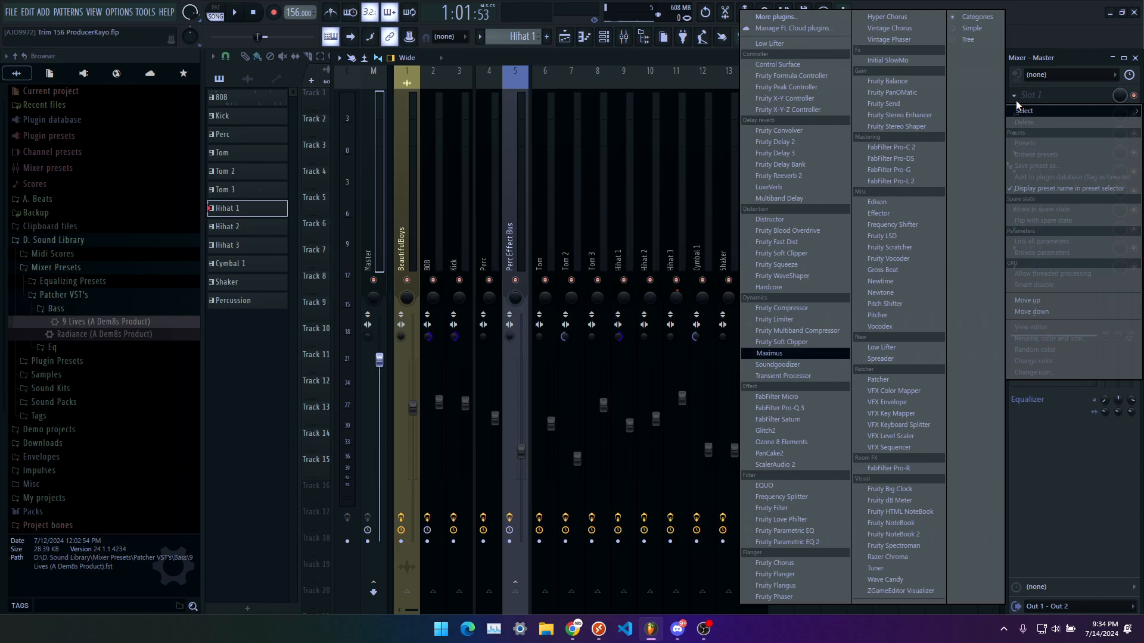
pyautogui.press('Return')
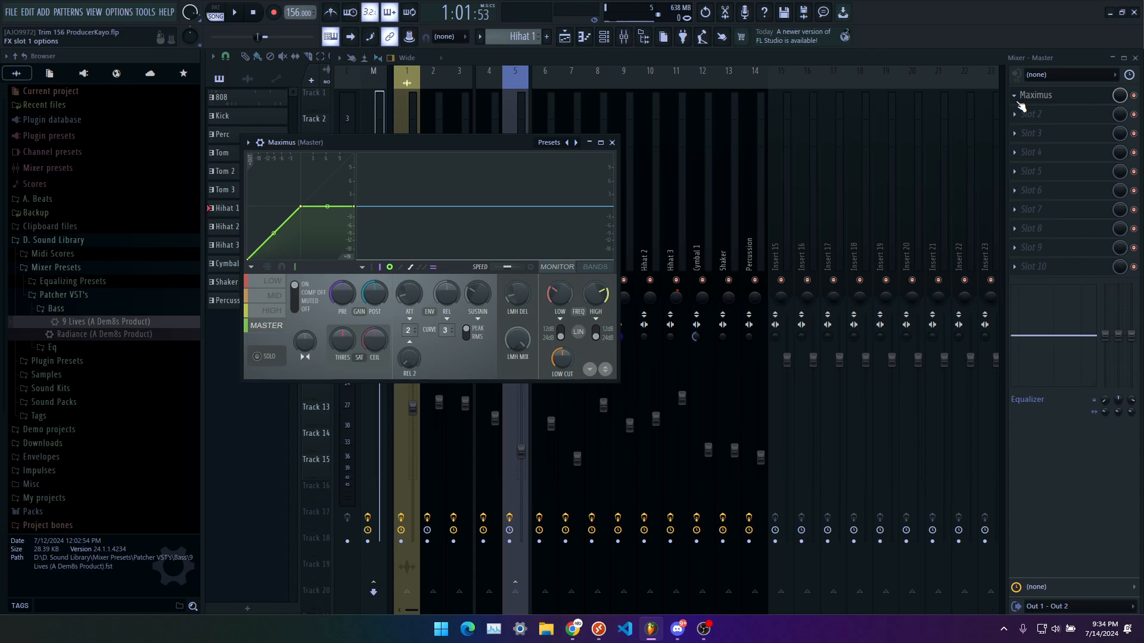
pyautogui.click(1134, 95)
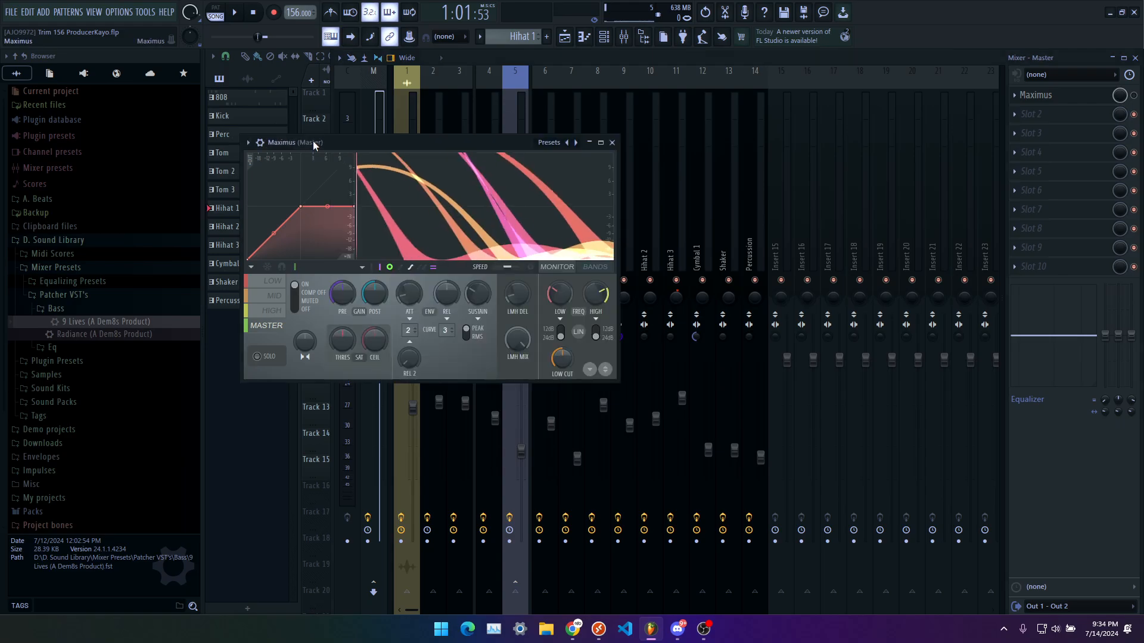
# - Play the beat with Maximus bypassed, check the master track's level and move the plugin clear of the meters
pyautogui.click(236, 12)
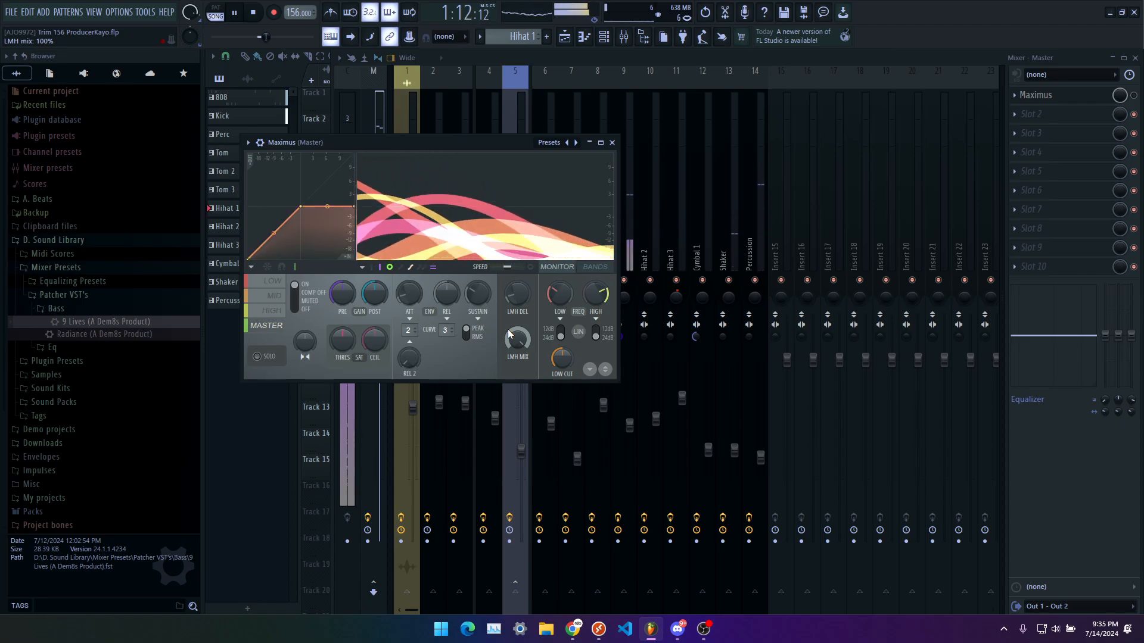
pyautogui.press('space')
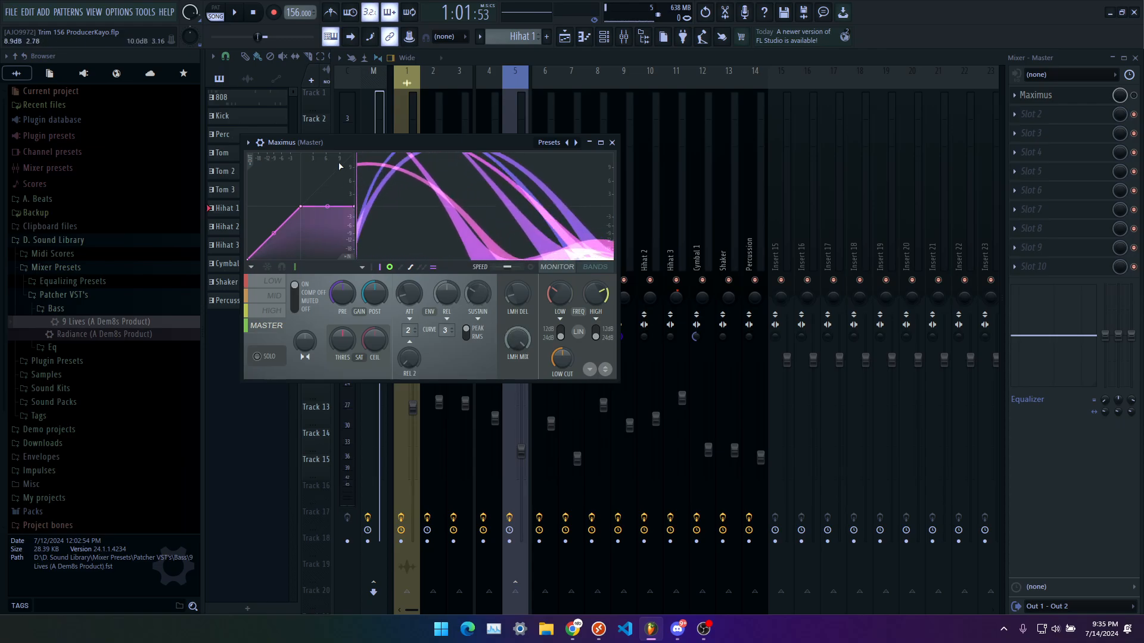
pyautogui.moveTo(349, 144); pyautogui.dragTo(539, 147)
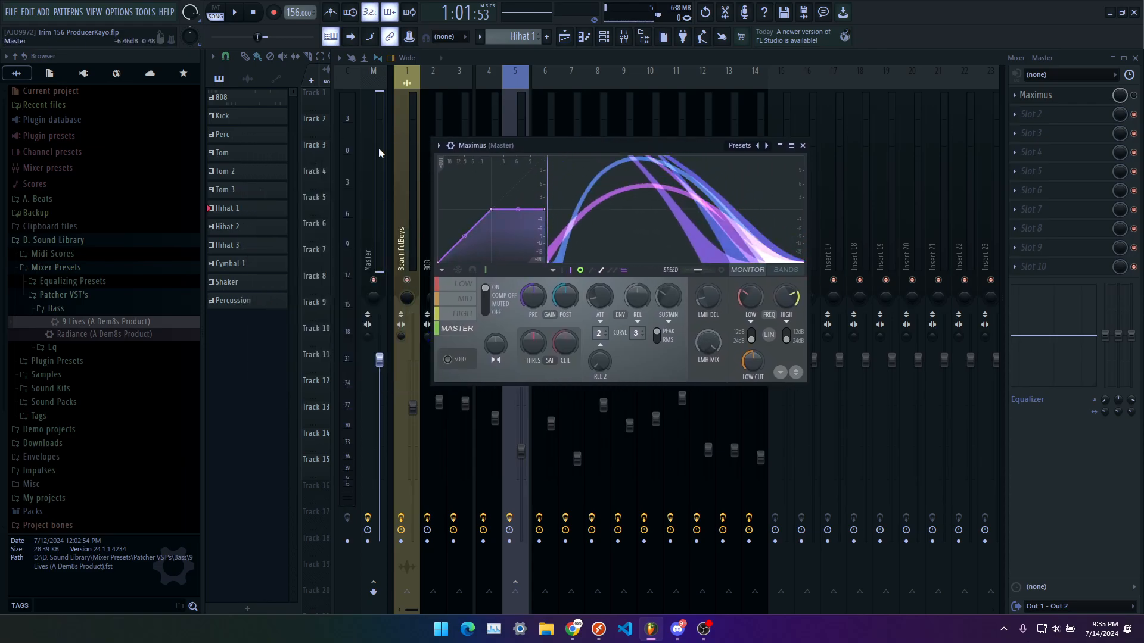
pyautogui.click(234, 12)
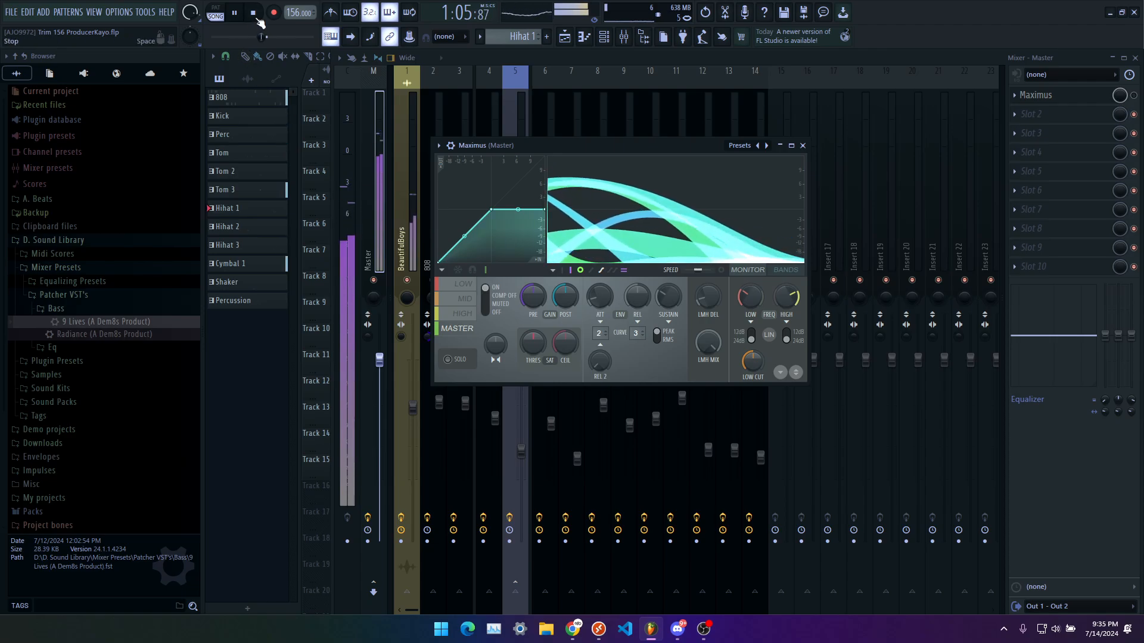
pyautogui.press('space')
pyautogui.moveTo(566, 145); pyautogui.dragTo(524, 157)
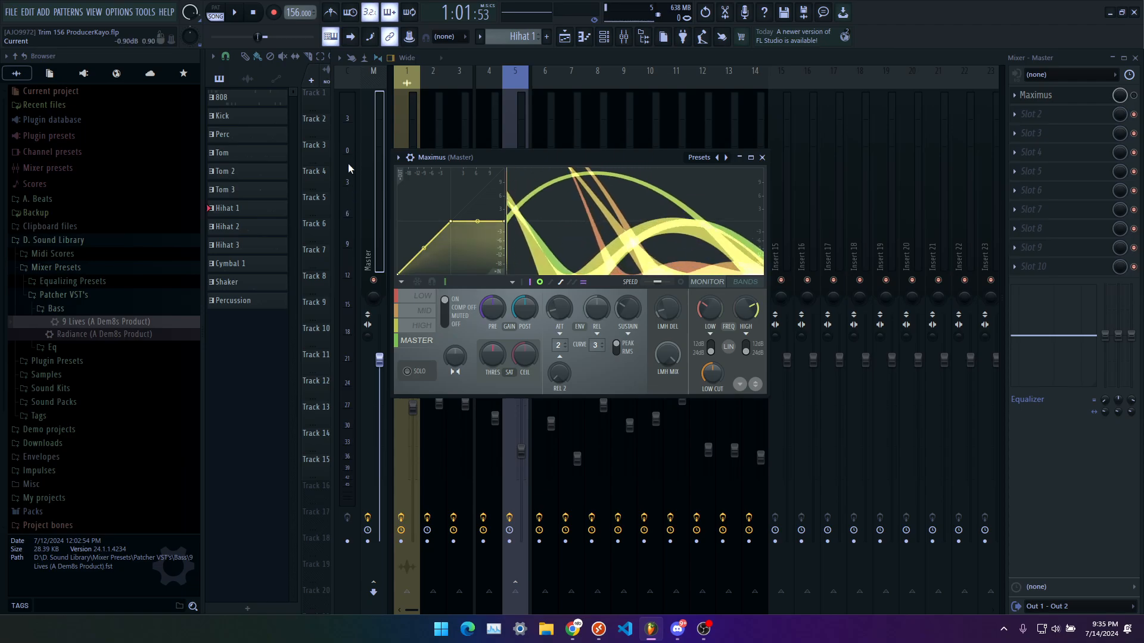
pyautogui.moveTo(456, 157); pyautogui.dragTo(480, 177)
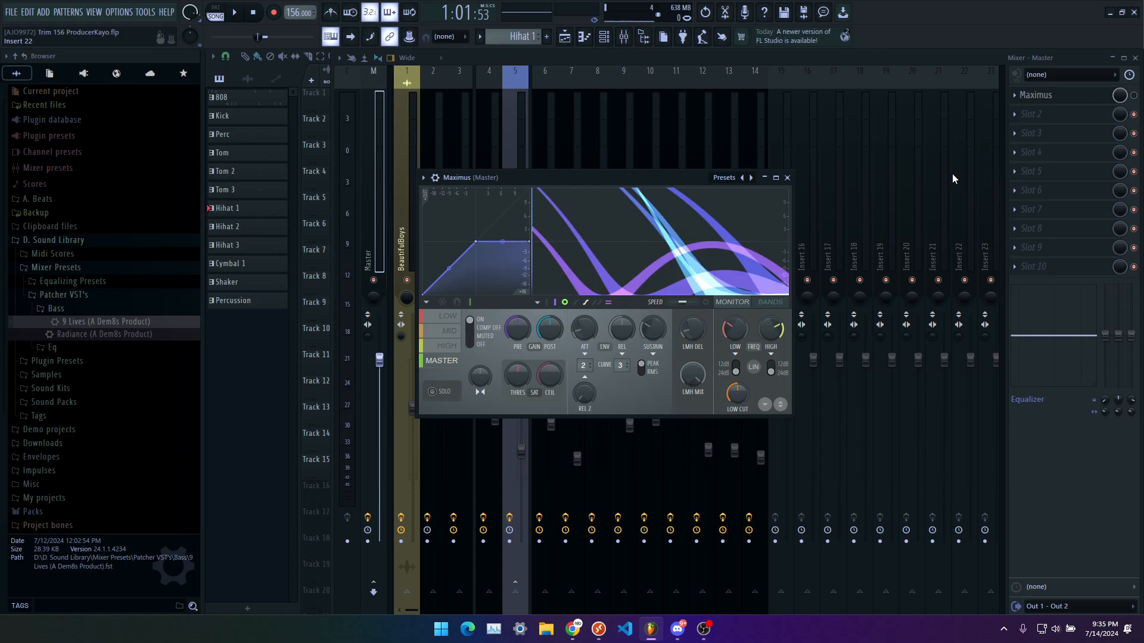
# - Enable Maximus on the master track again and solo its low band with the beat playing
pyautogui.click(994, 159)
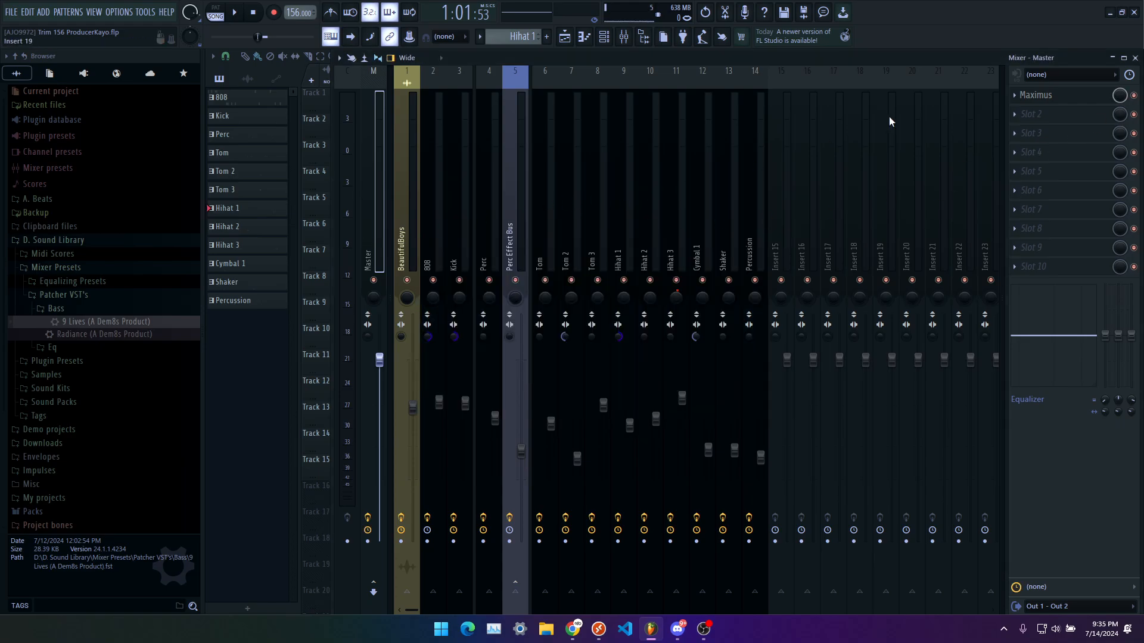
pyautogui.click(1036, 95)
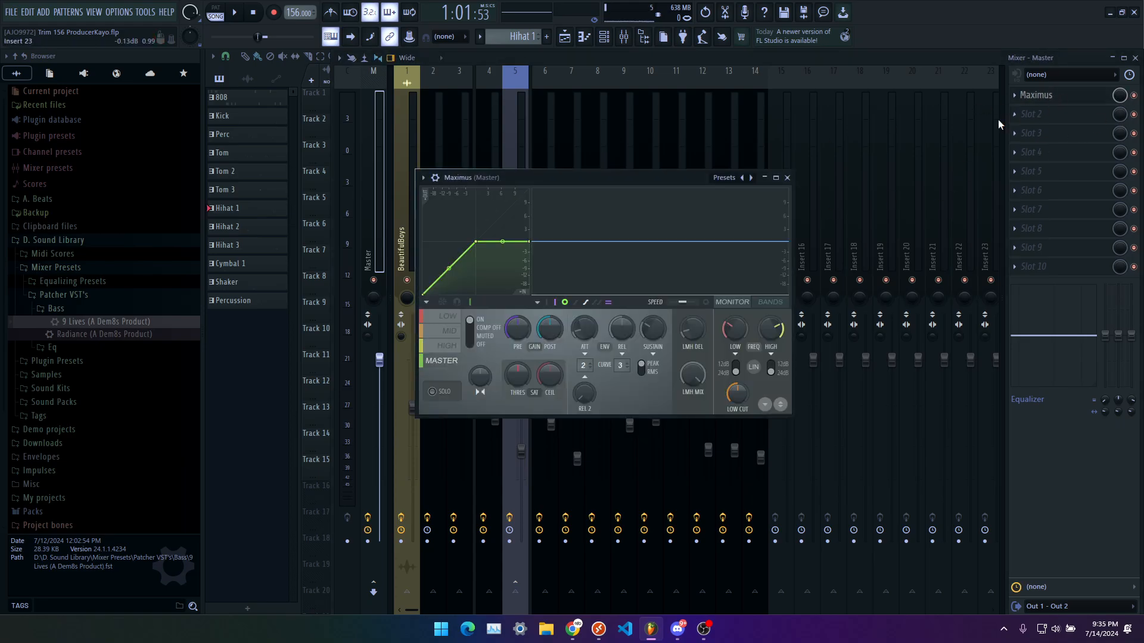
pyautogui.click(451, 323)
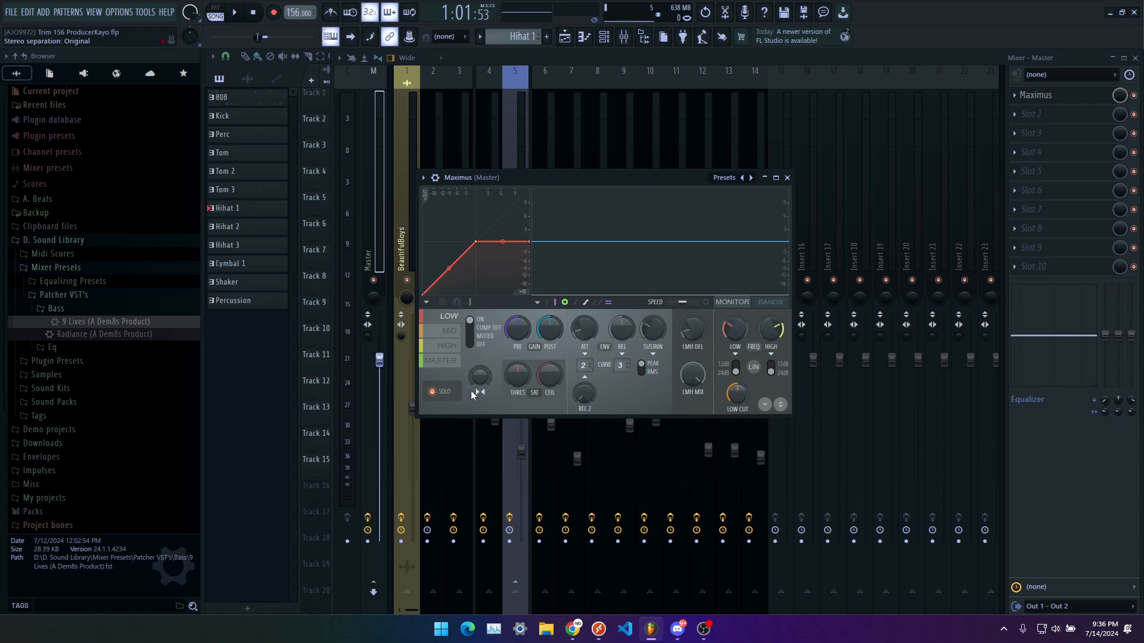
pyautogui.press('space')
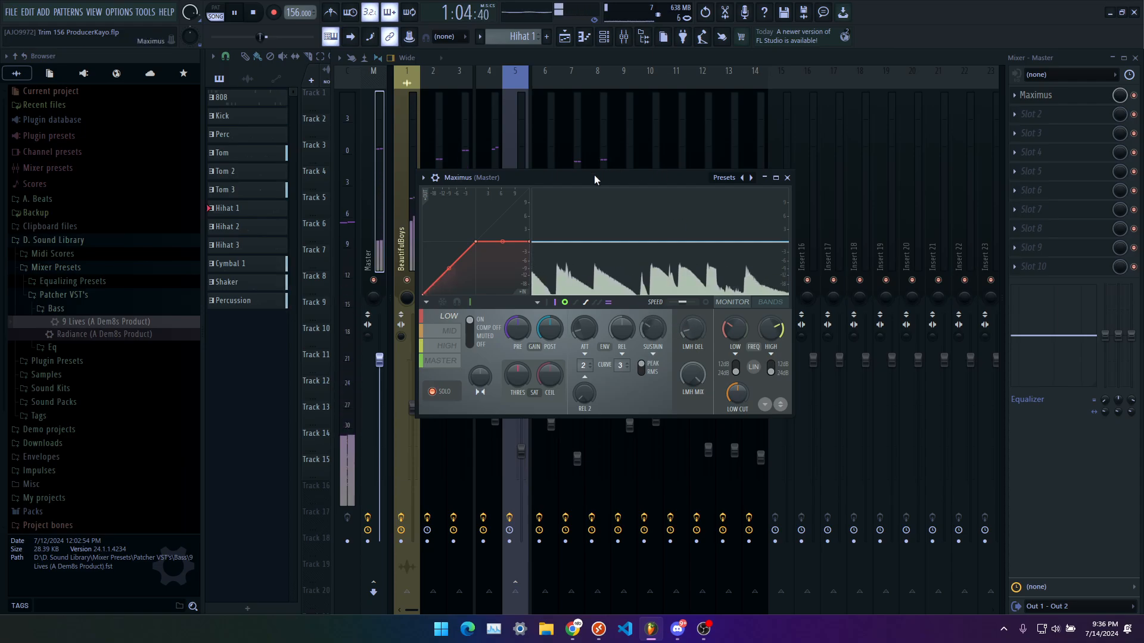
# - Show the frequency bands in Maximus and lower the low band frequency to about 100 Hz
pyautogui.moveTo(592, 175); pyautogui.dragTo(581, 184)
pyautogui.click(751, 312)
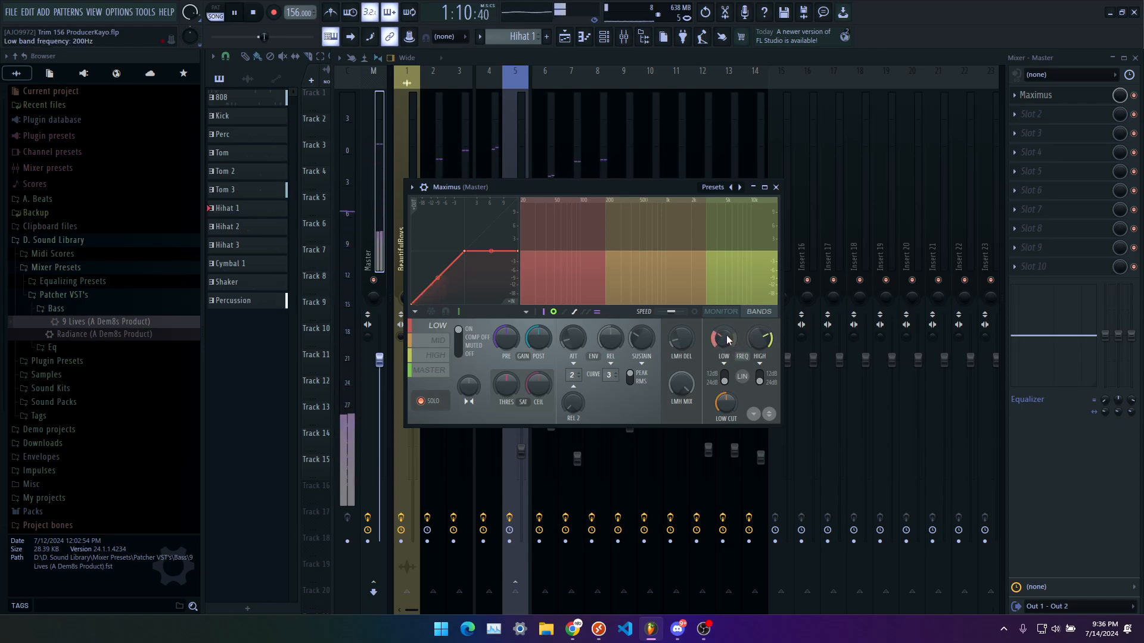
pyautogui.moveTo(727, 334); pyautogui.dragTo(727, 351)
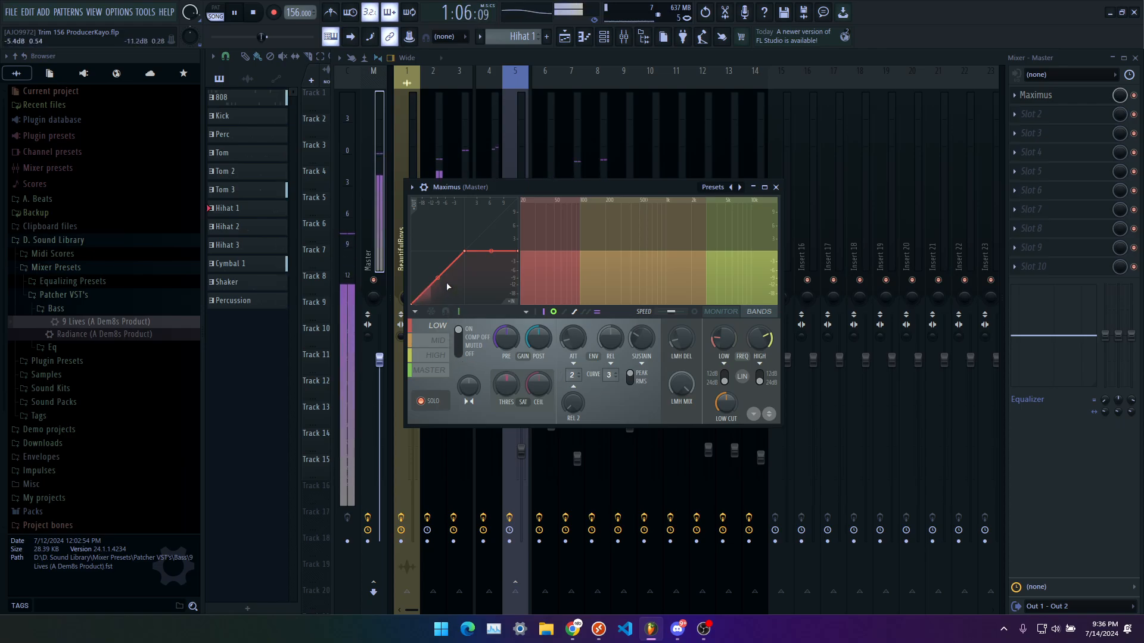
# - Bend the first segment of the low band's compression curve moderately upward and adjust the band's stereo separation
pyautogui.moveTo(440, 279); pyautogui.dragTo(438, 272)
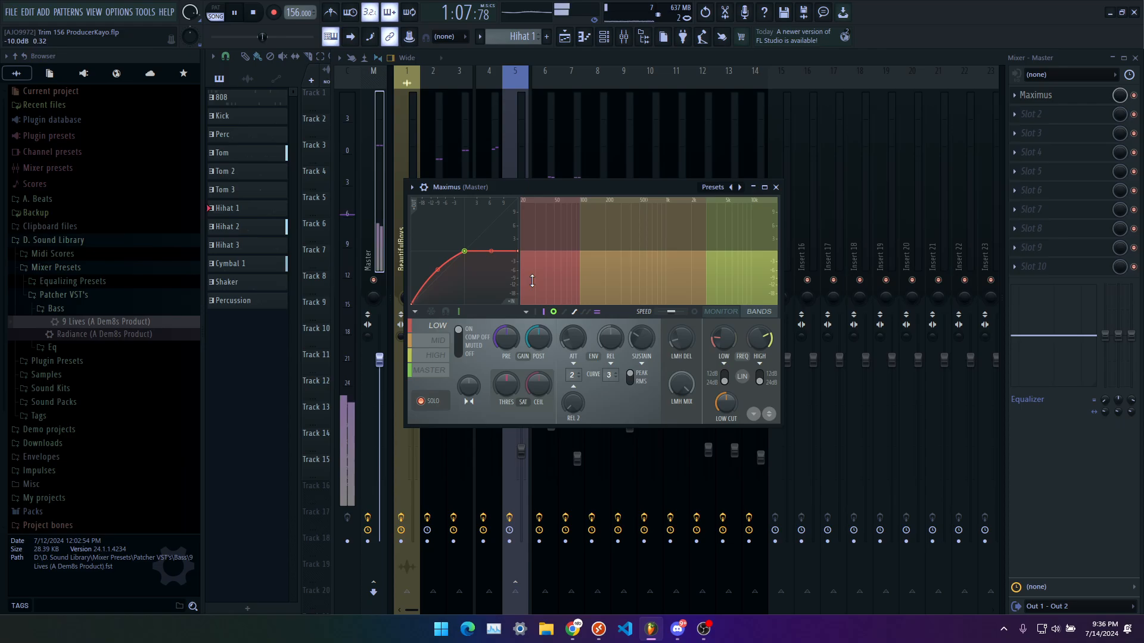
pyautogui.moveTo(438, 270); pyautogui.dragTo(438, 260)
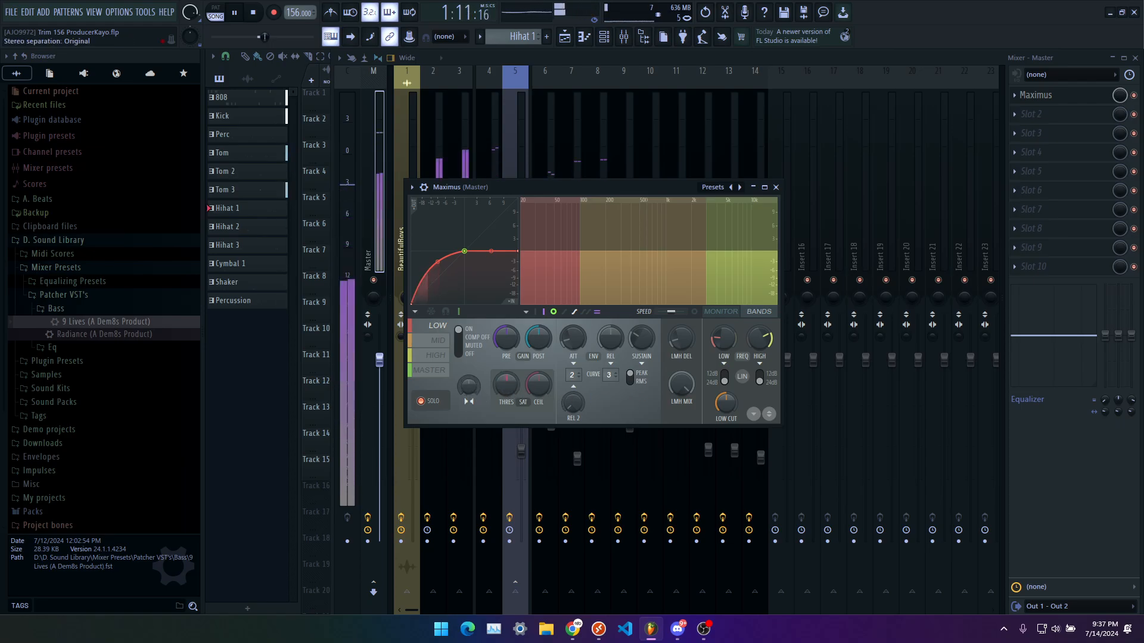
pyautogui.moveTo(190, 36); pyautogui.dragTo(190, 30)
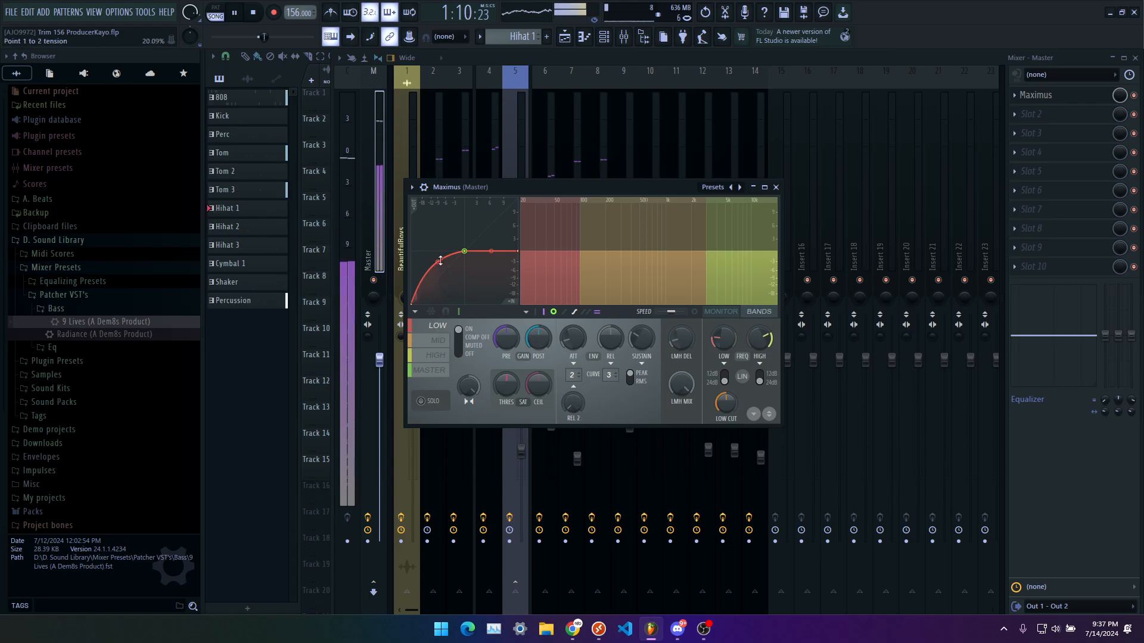
pyautogui.moveTo(440, 261); pyautogui.dragTo(440, 264)
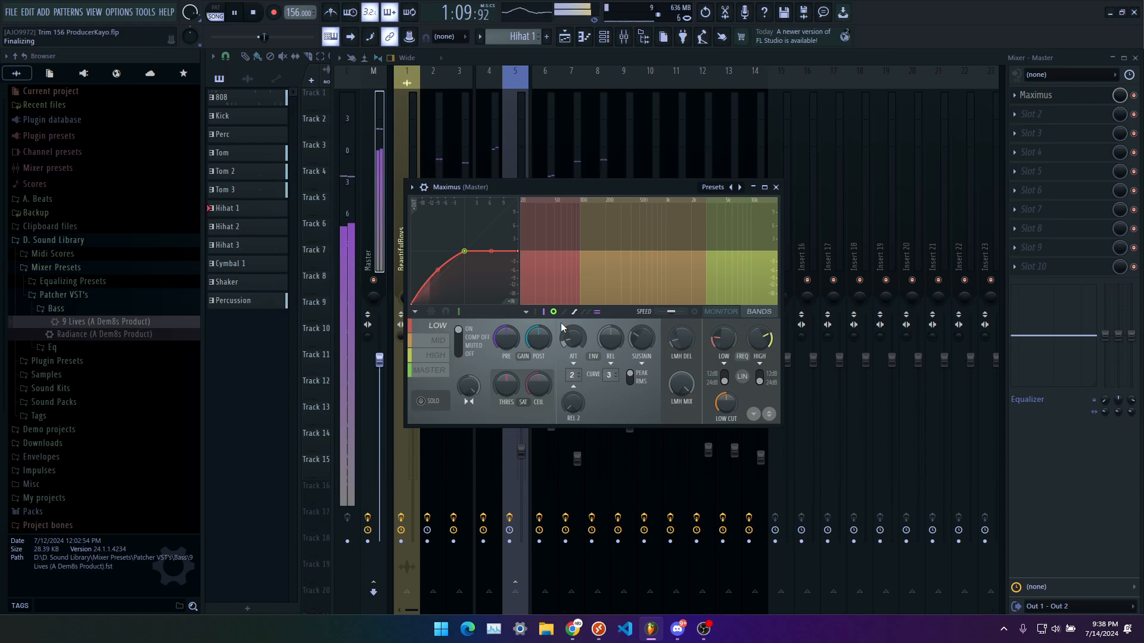
# - Solo the mid band and set the high band frequency to about 1000 Hz
pyautogui.click(446, 344)
pyautogui.click(421, 401)
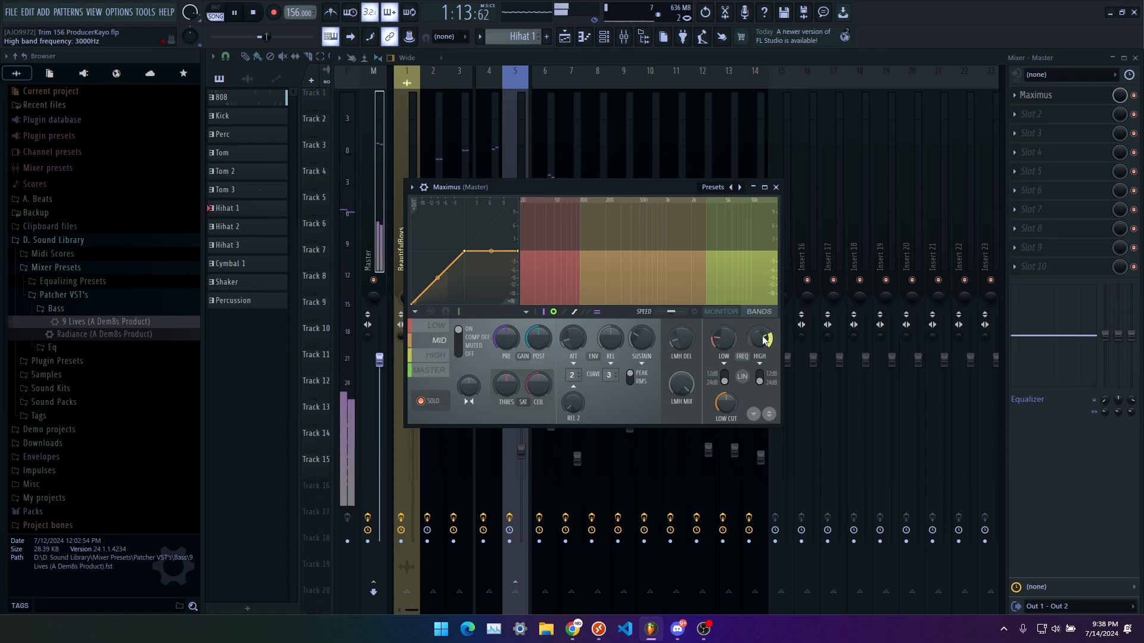
pyautogui.moveTo(763, 335); pyautogui.dragTo(763, 363)
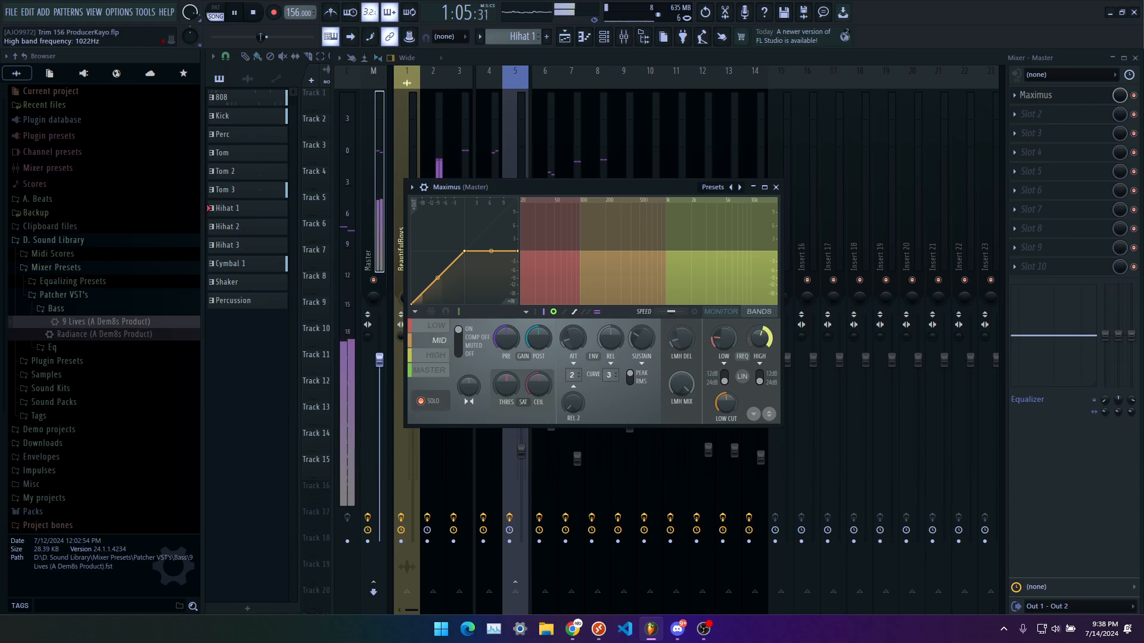
pyautogui.moveTo(763, 364); pyautogui.dragTo(763, 366)
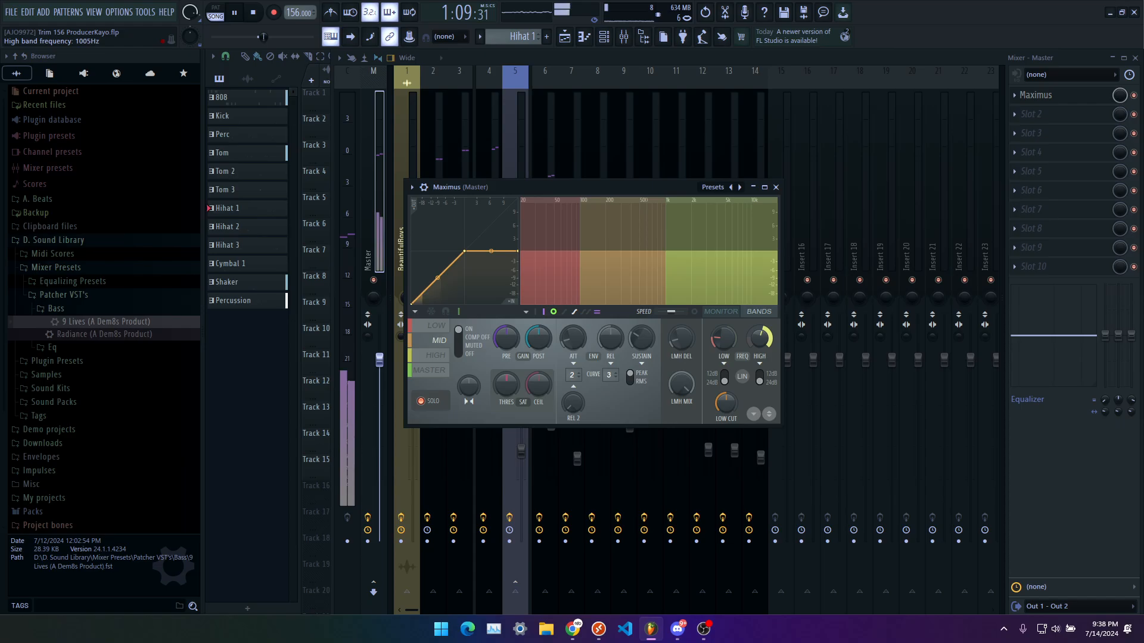
pyautogui.moveTo(763, 366); pyautogui.dragTo(762, 367)
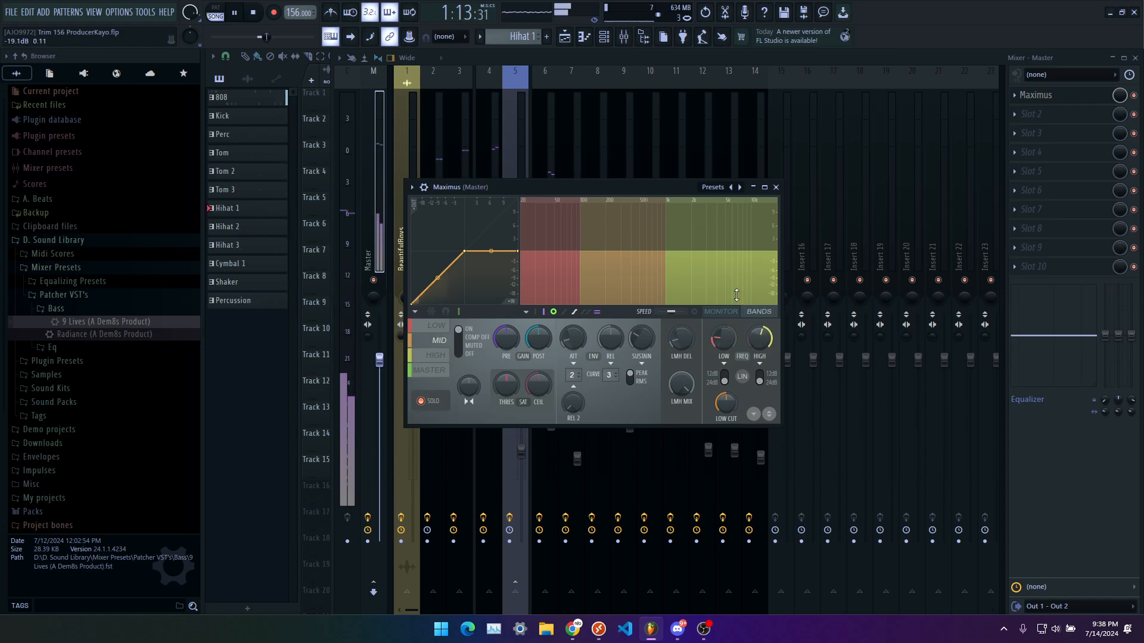
pyautogui.moveTo(737, 297); pyautogui.dragTo(737, 304)
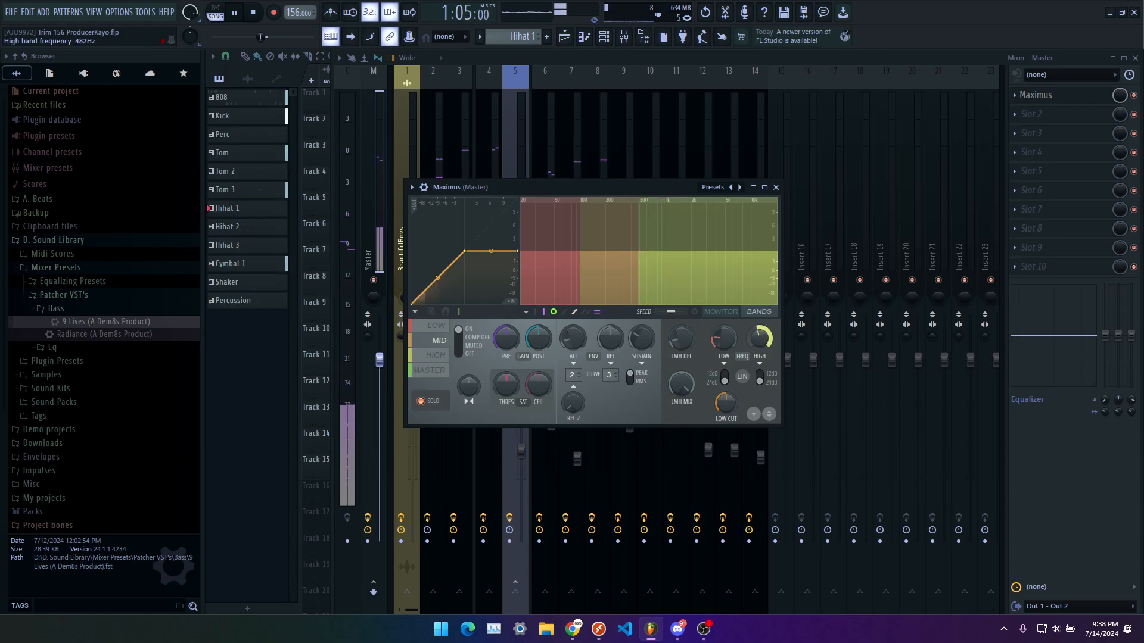
pyautogui.moveTo(737, 304); pyautogui.dragTo(736, 292)
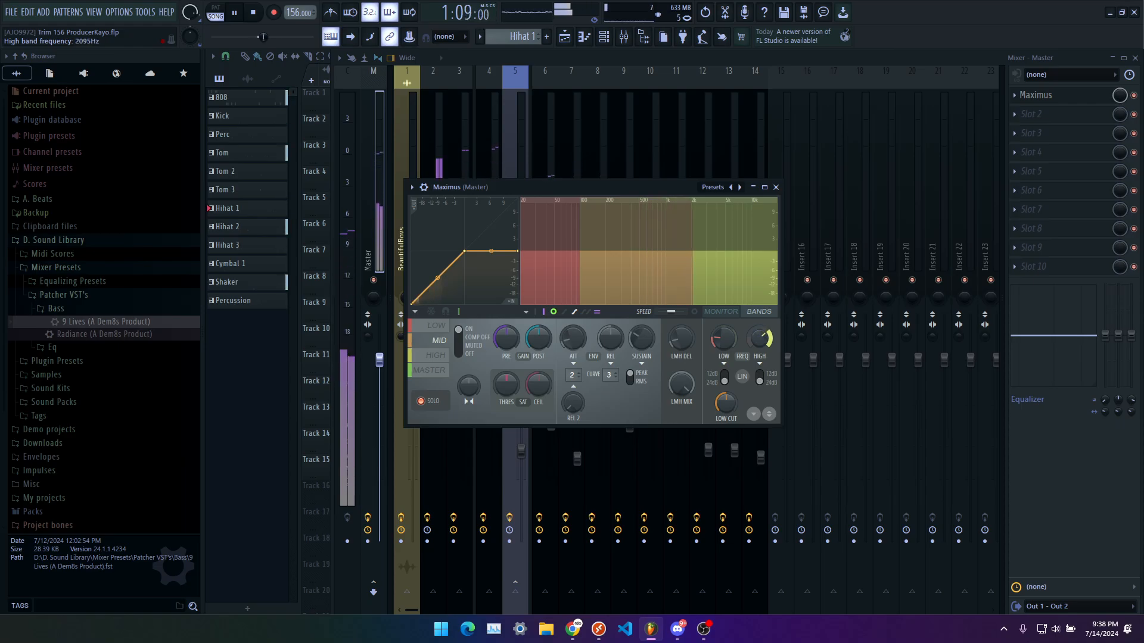
pyautogui.moveTo(760, 339)
pyautogui.mouseDown()
pyautogui.moveTo(760, 348)
pyautogui.moveTo(759, 331)
pyautogui.mouseUp()
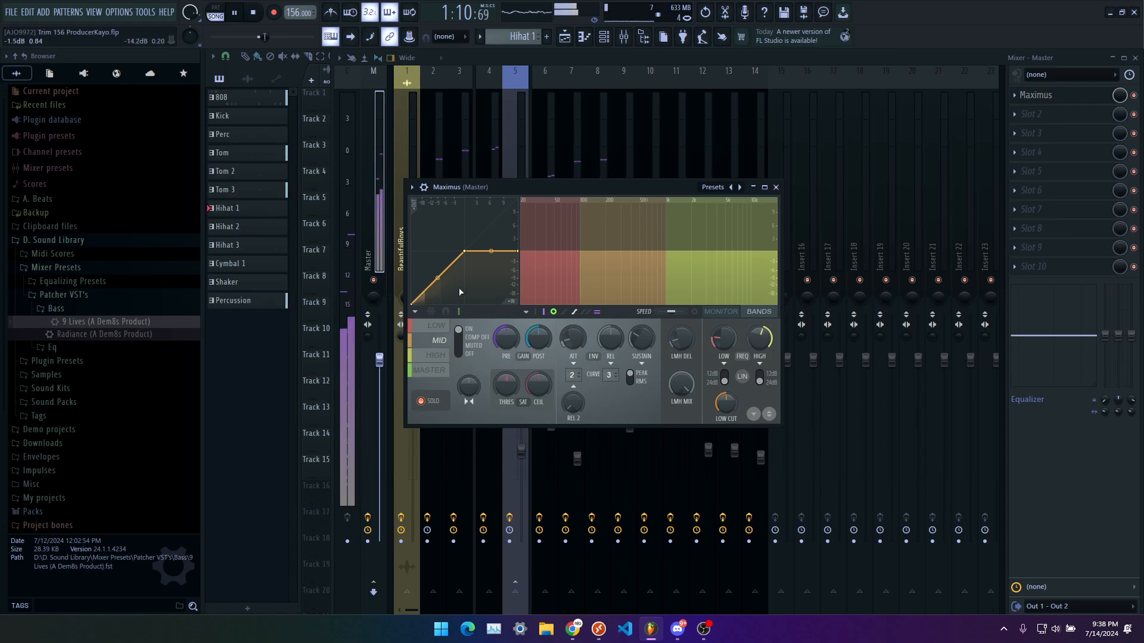
# - Bend the first segment of the mid band's compression curve gently upward and save the project
pyautogui.moveTo(438, 277); pyautogui.dragTo(438, 275)
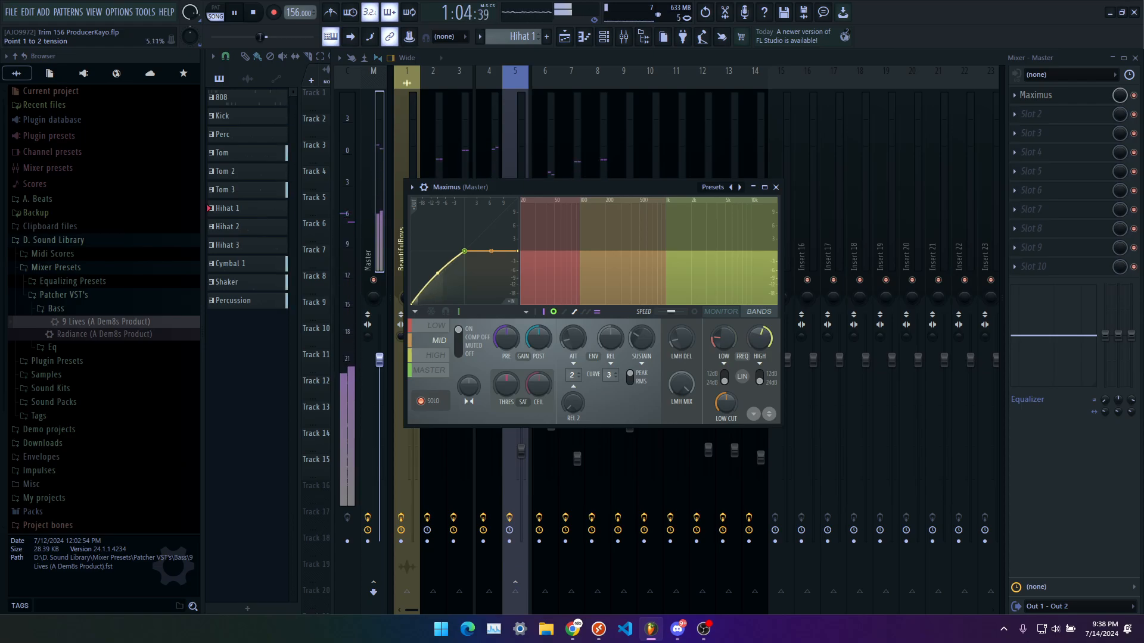
pyautogui.moveTo(438, 273); pyautogui.dragTo(438, 272)
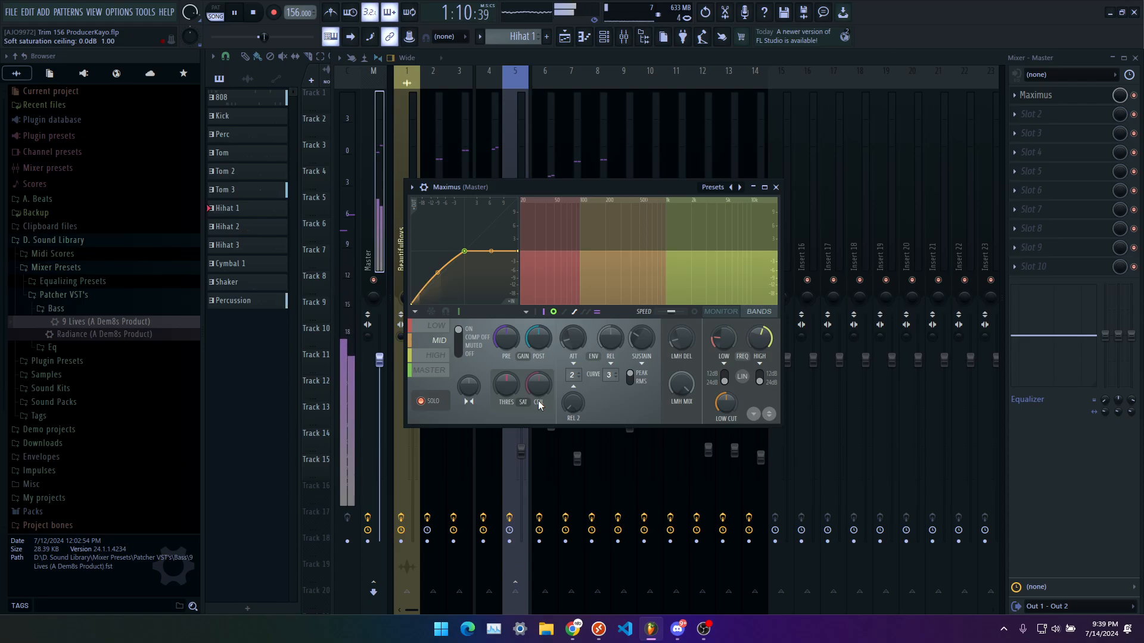
pyautogui.hotkey('ctrl', 's')
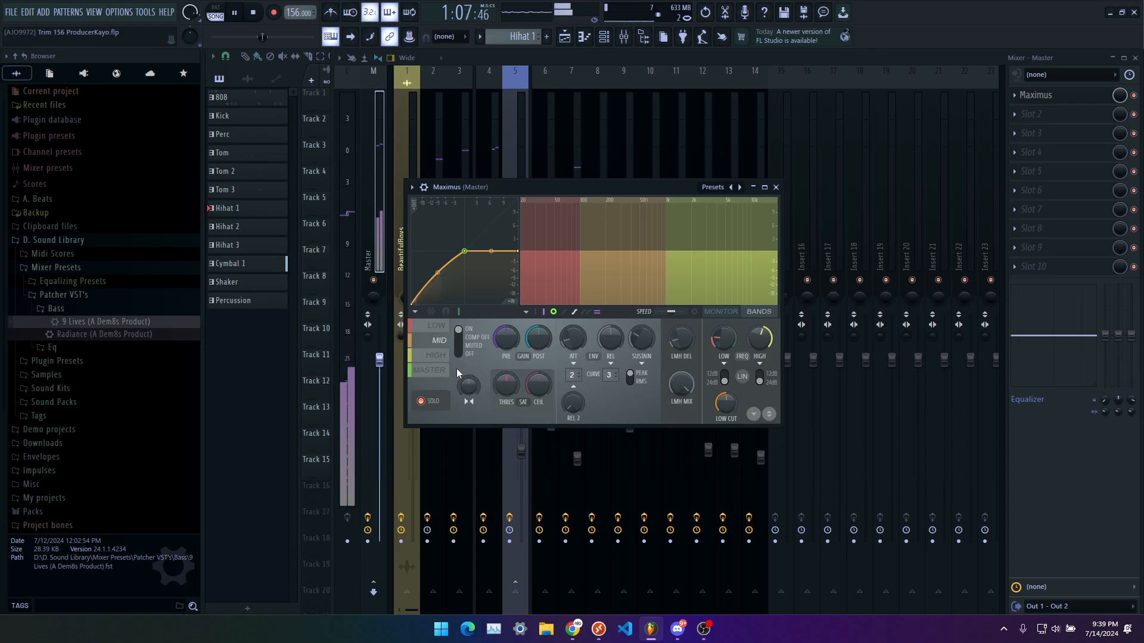
# - Switch to the high band in Maximus and listen to it soloed
pyautogui.click(435, 355)
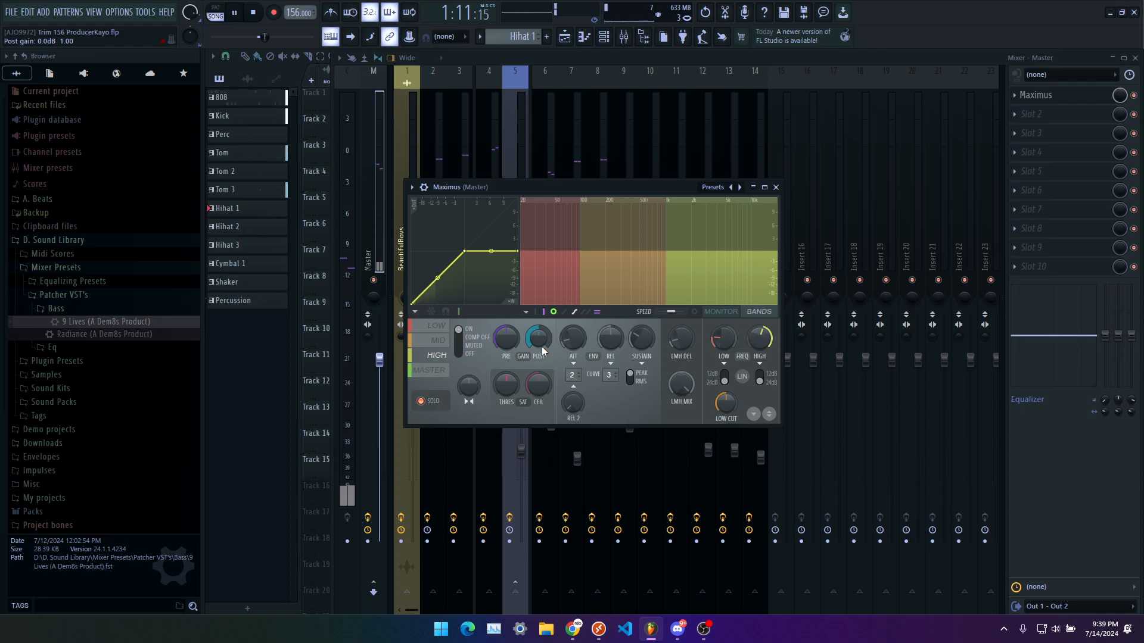
# - Try an 18 dB high-shelf cut on the Kick track's mixer equalizer, reset it and reopen Maximus on the master
pyautogui.click(609, 123)
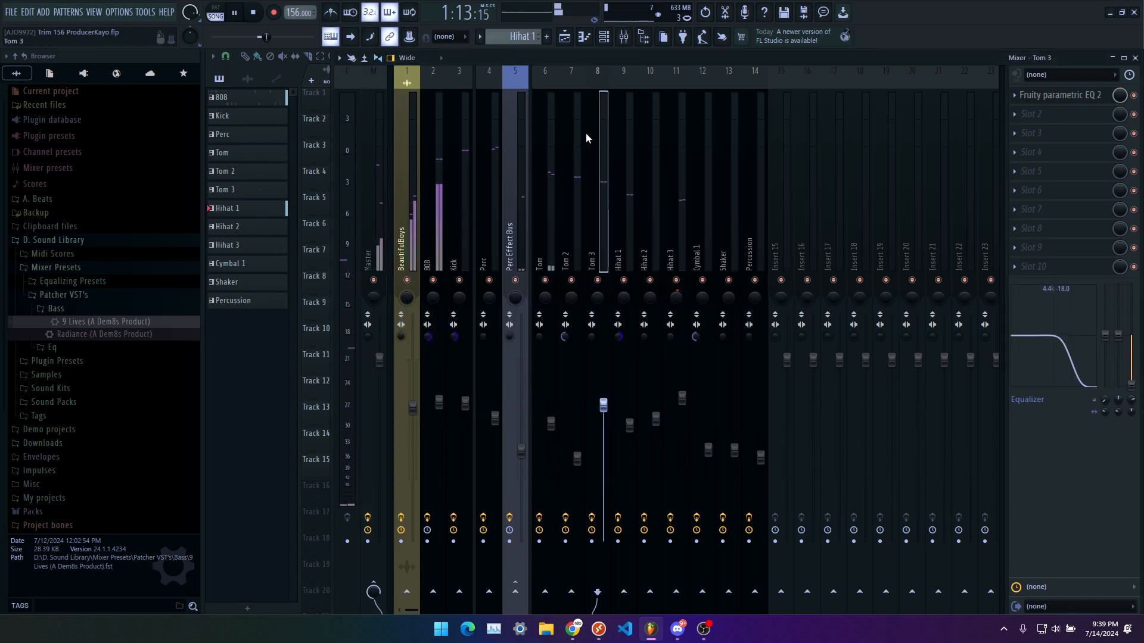
pyautogui.click(470, 211)
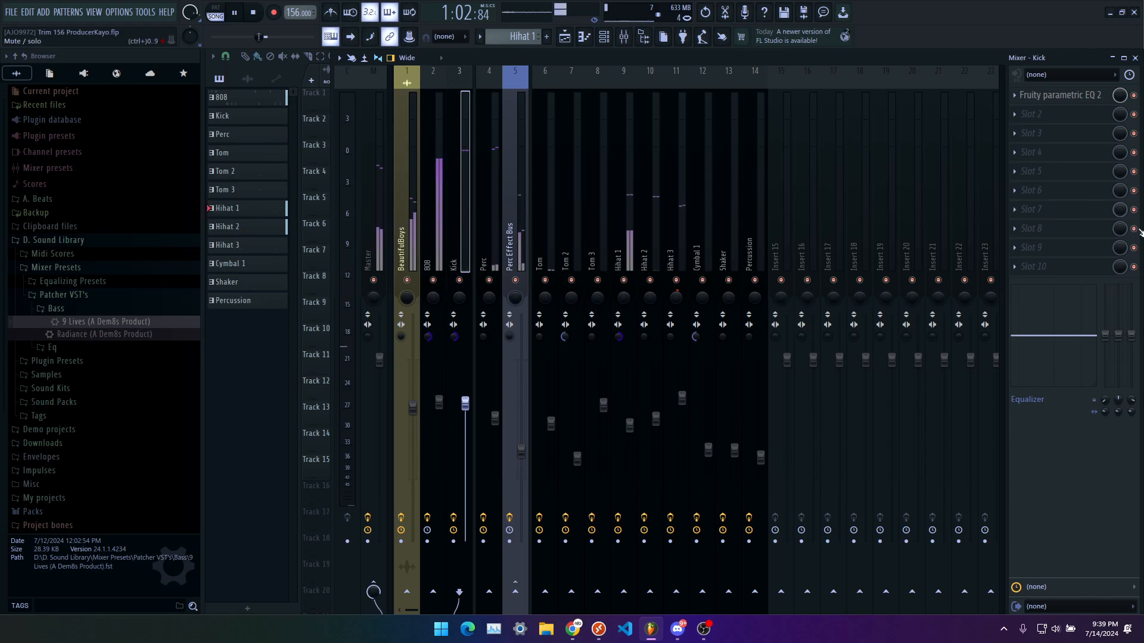
pyautogui.moveTo(1132, 342); pyautogui.dragTo(1132, 441)
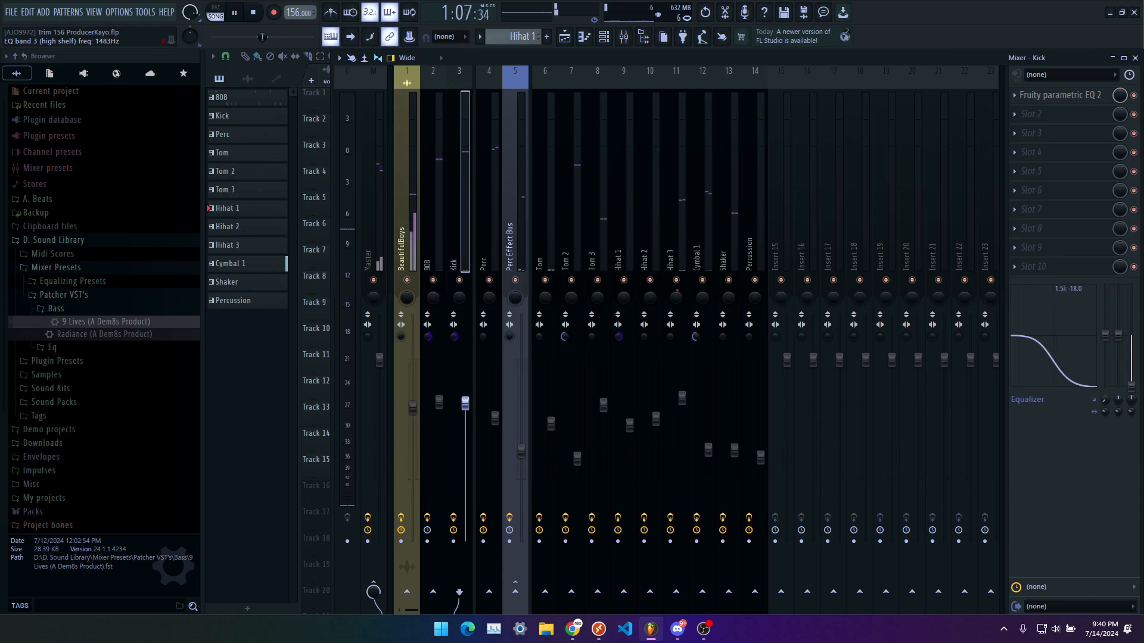
pyautogui.rightClick(1135, 400)
pyautogui.click(1120, 403)
pyautogui.rightClick(1133, 388)
pyautogui.click(1136, 396)
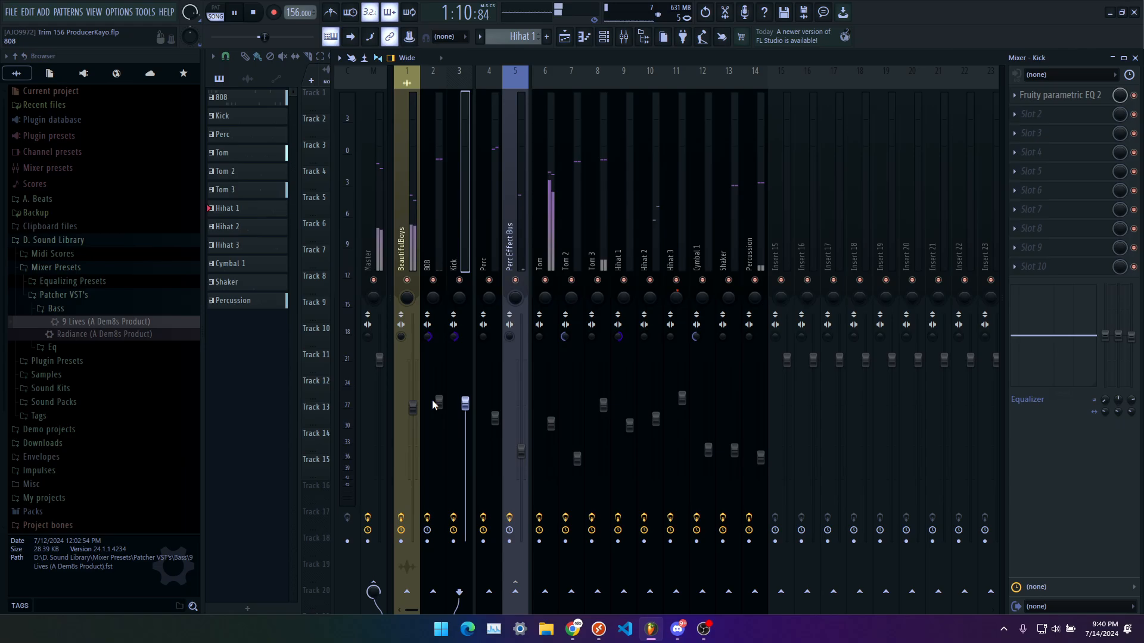
pyautogui.click(379, 202)
pyautogui.click(1079, 101)
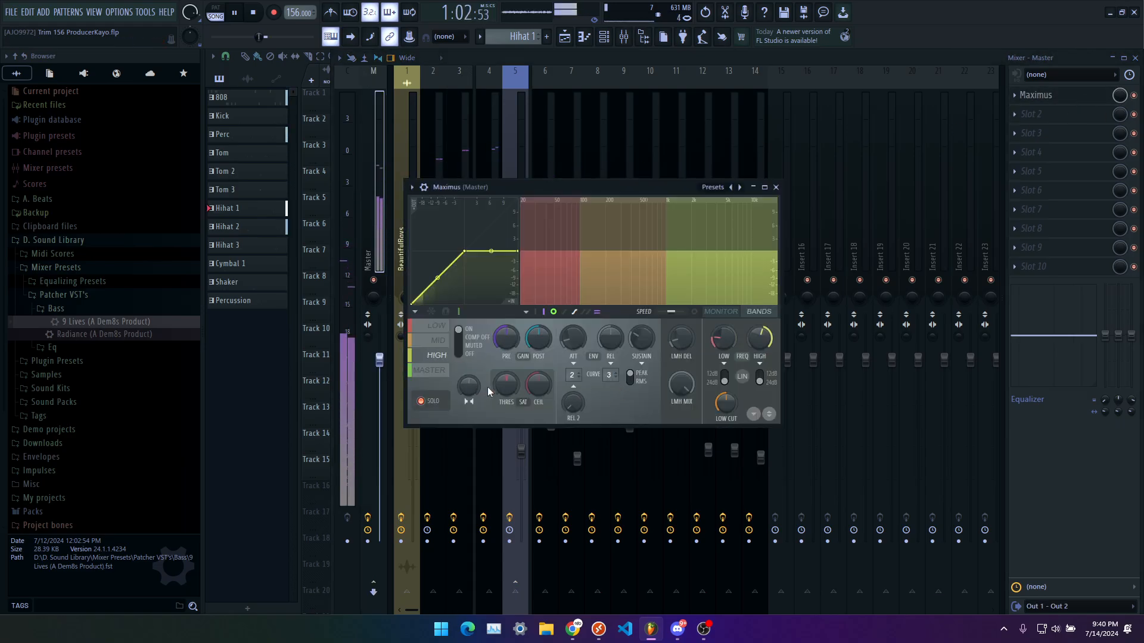
# - Bend the first segment of the high band's compression curve upward and return to the master track with the band no longer soloed
pyautogui.moveTo(610, 190); pyautogui.dragTo(629, 189)
pyautogui.moveTo(458, 276)
pyautogui.mouseDown()
pyautogui.moveTo(457, 256)
pyautogui.moveTo(457, 266)
pyautogui.mouseUp()
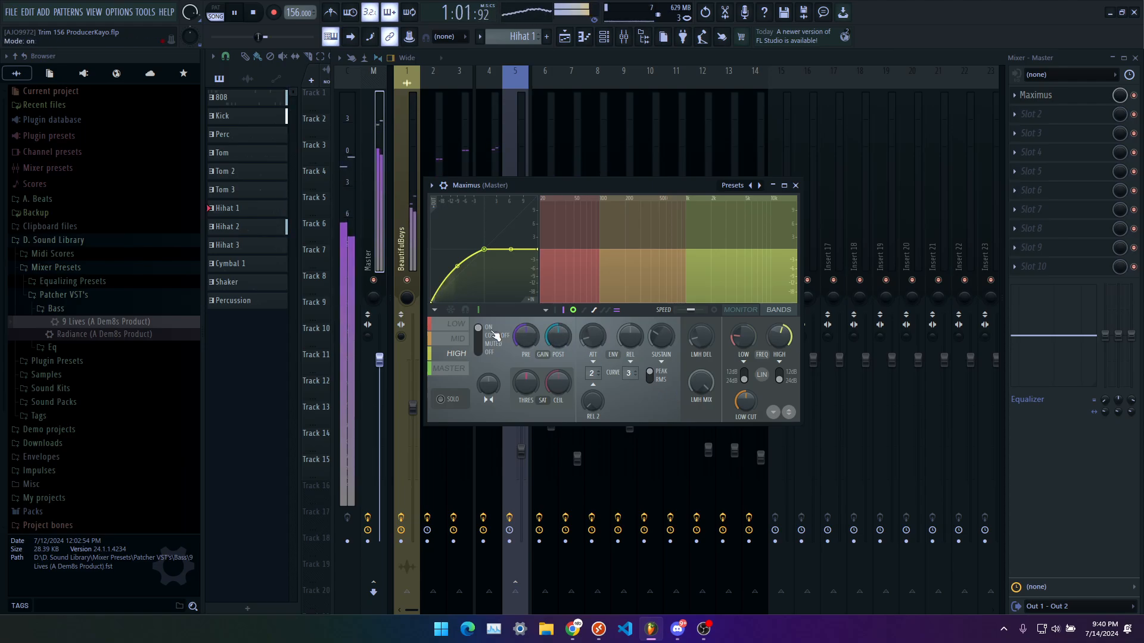
pyautogui.click(377, 194)
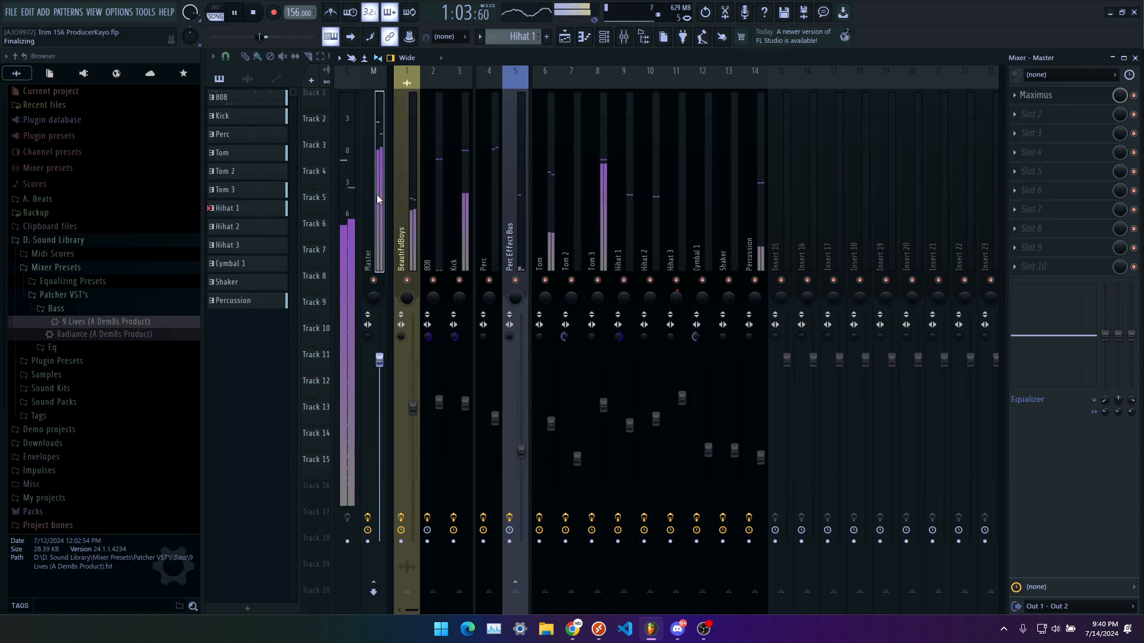
# - Reopen Maximus on the master and slightly reduce the upward bend of the low band's compression curve
pyautogui.click(1052, 97)
pyautogui.moveTo(573, 186); pyautogui.dragTo(583, 180)
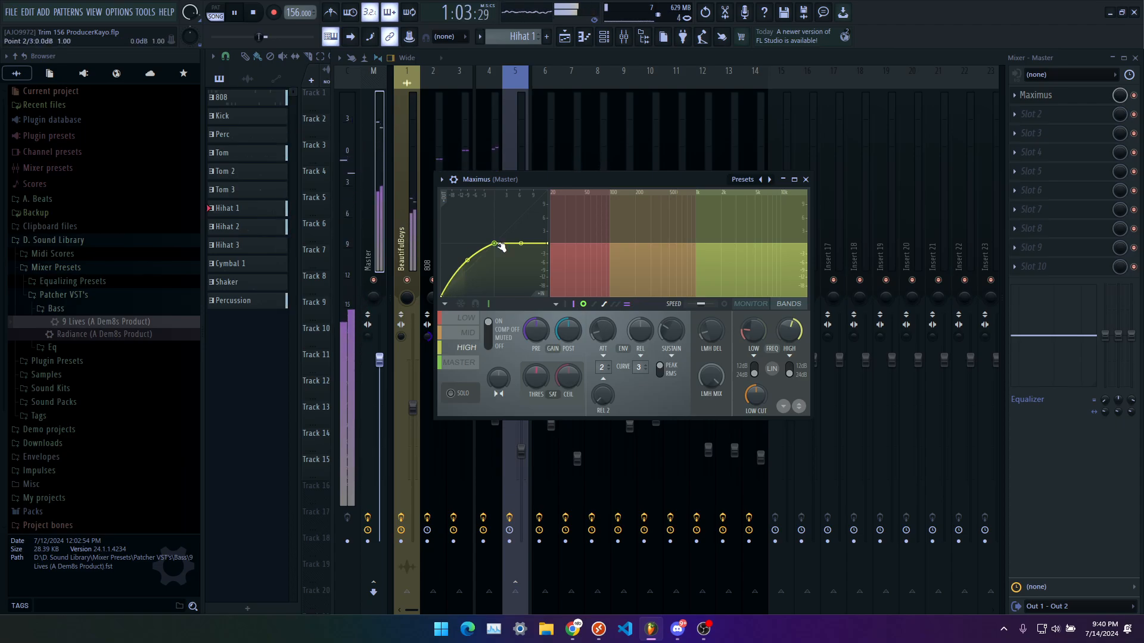
pyautogui.moveTo(545, 178); pyautogui.dragTo(550, 155)
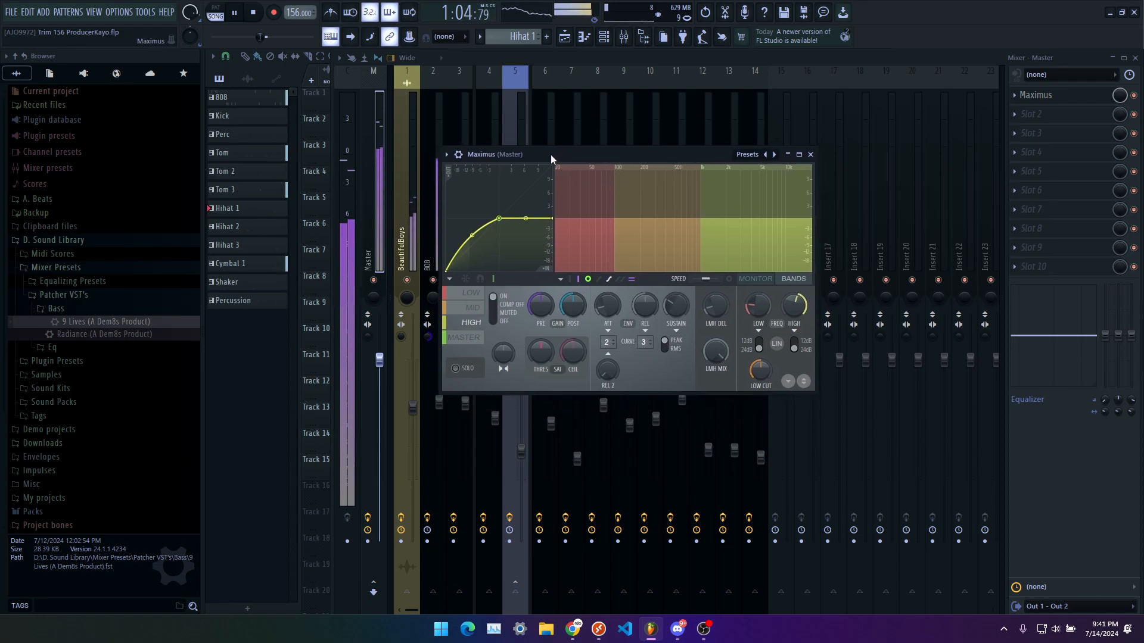
pyautogui.click(466, 295)
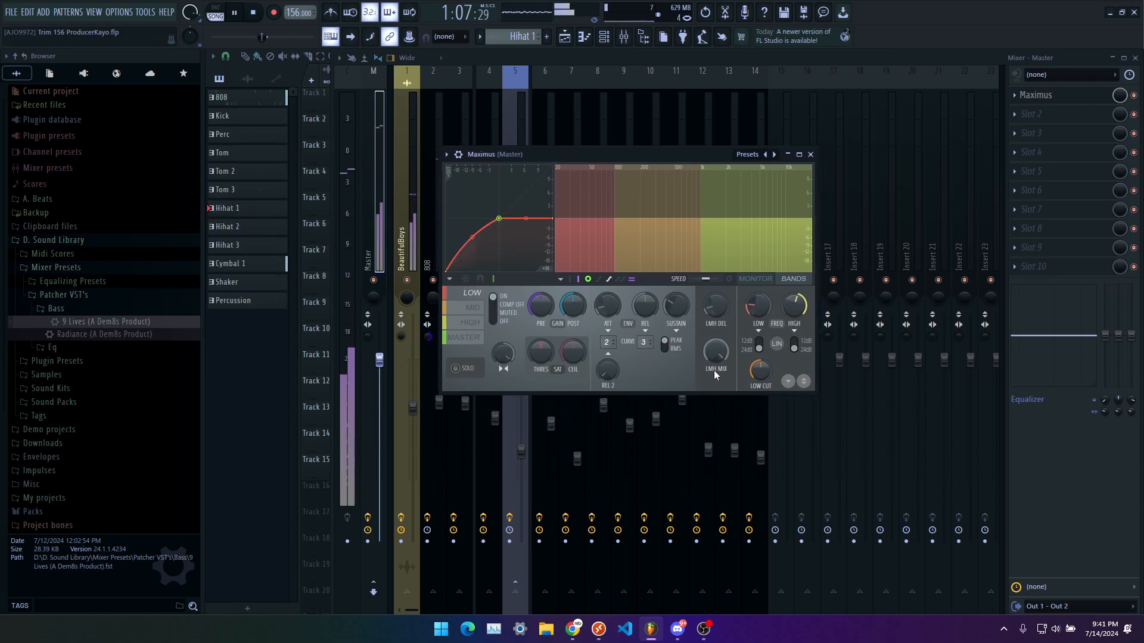
pyautogui.moveTo(472, 237); pyautogui.dragTo(472, 240)
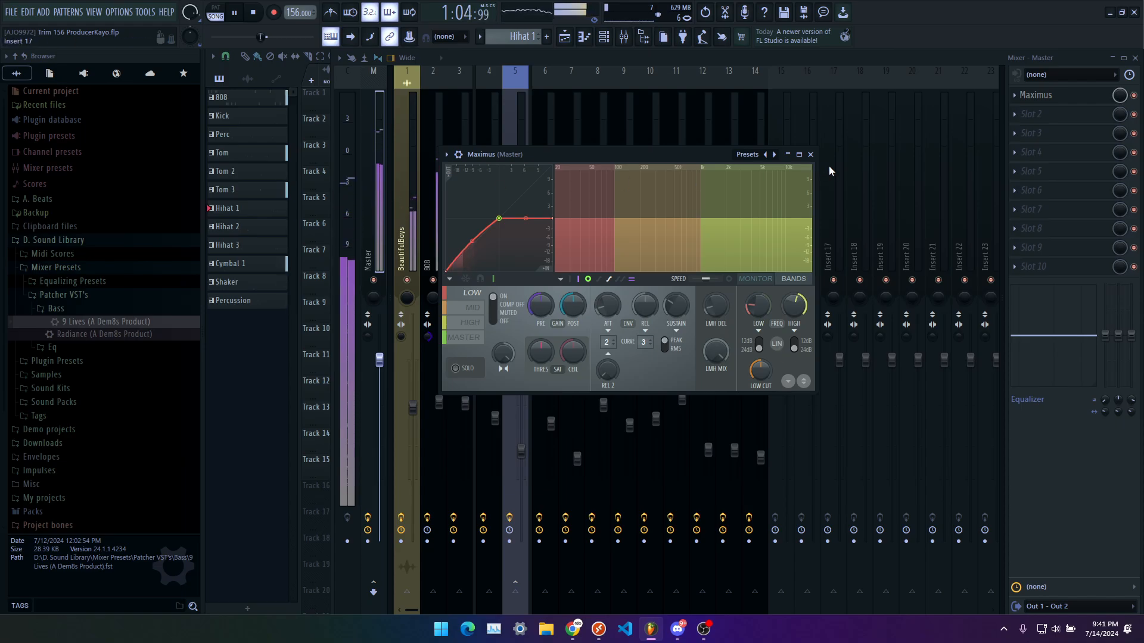
pyautogui.click(809, 155)
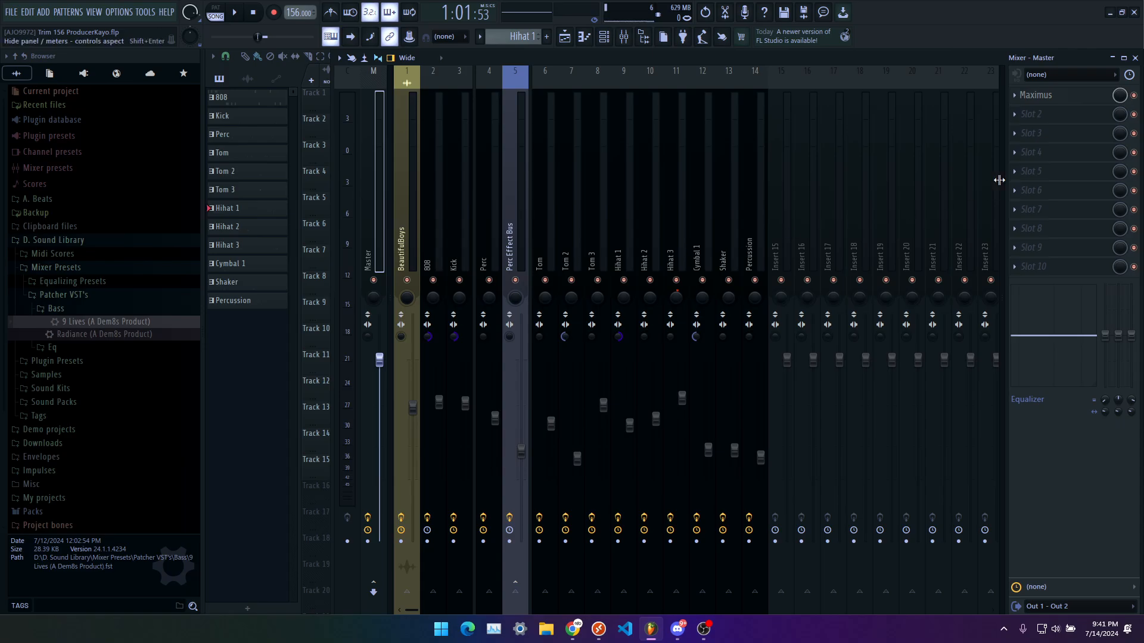
# - Toggle the Linear-phase filters (legacy mode) option in the master's Maximus and play the song to check the mix
pyautogui.click(1044, 99)
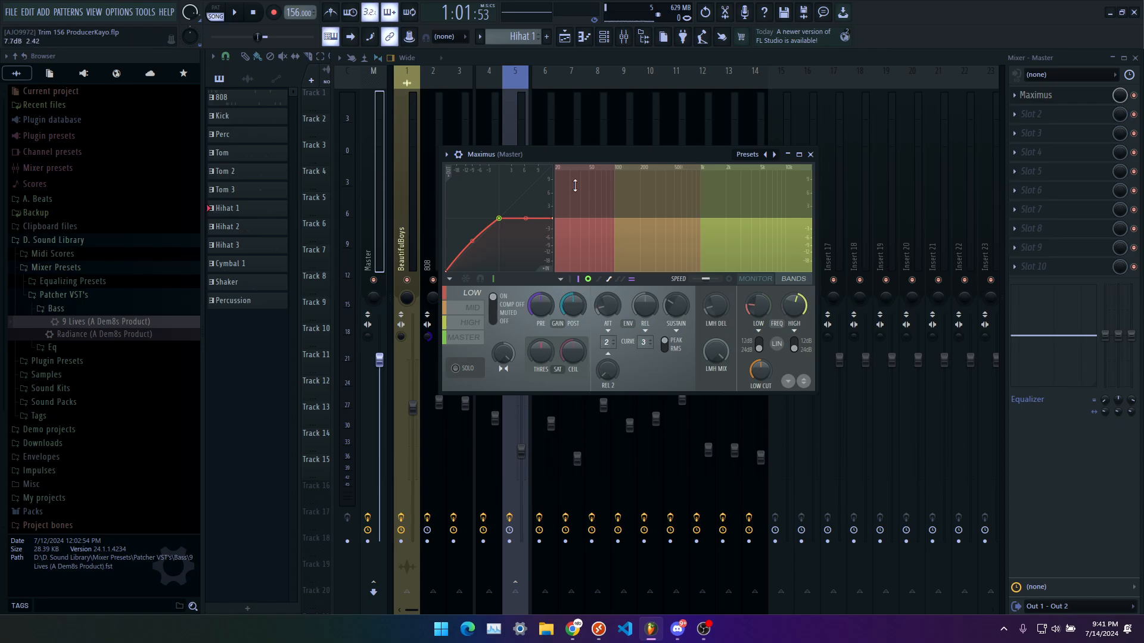
pyautogui.moveTo(577, 154); pyautogui.dragTo(460, 181)
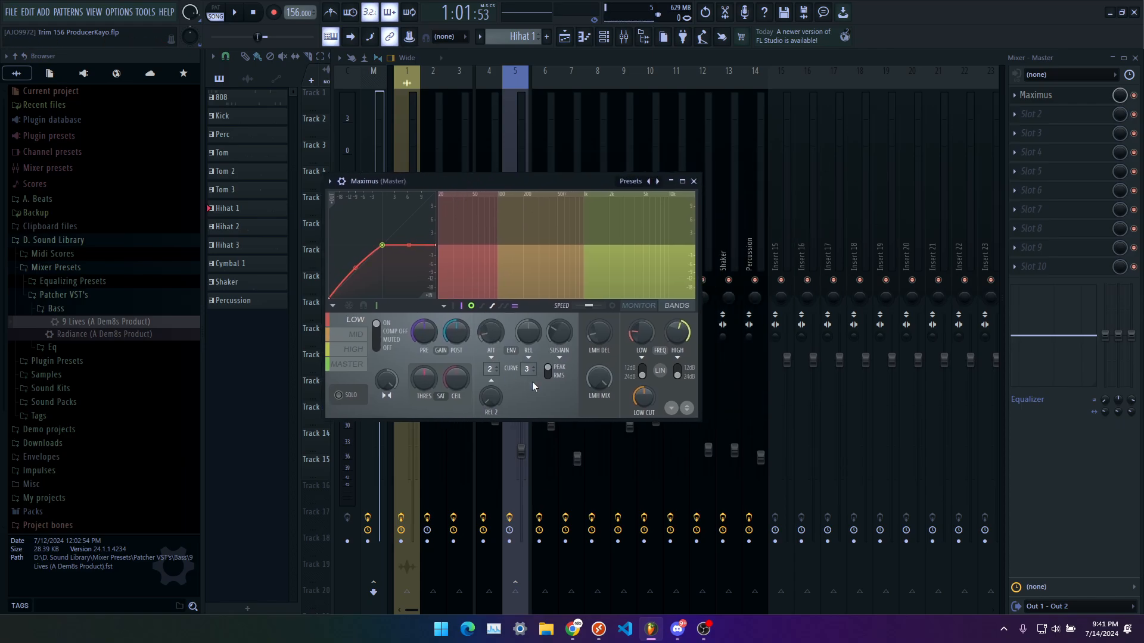
pyautogui.click(442, 303)
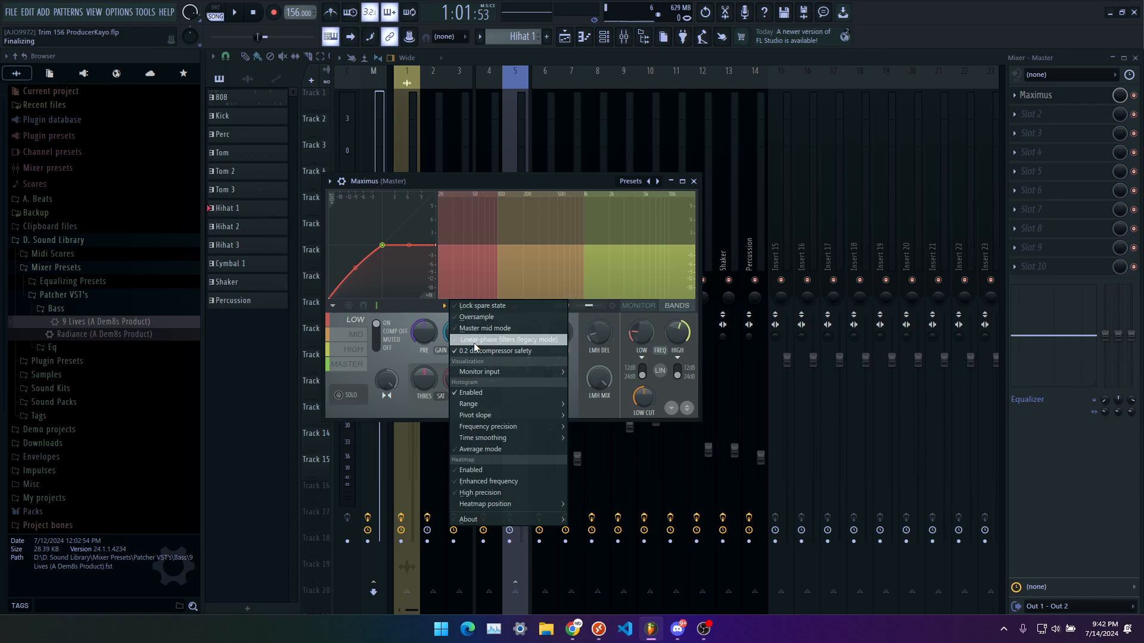
pyautogui.click(474, 341)
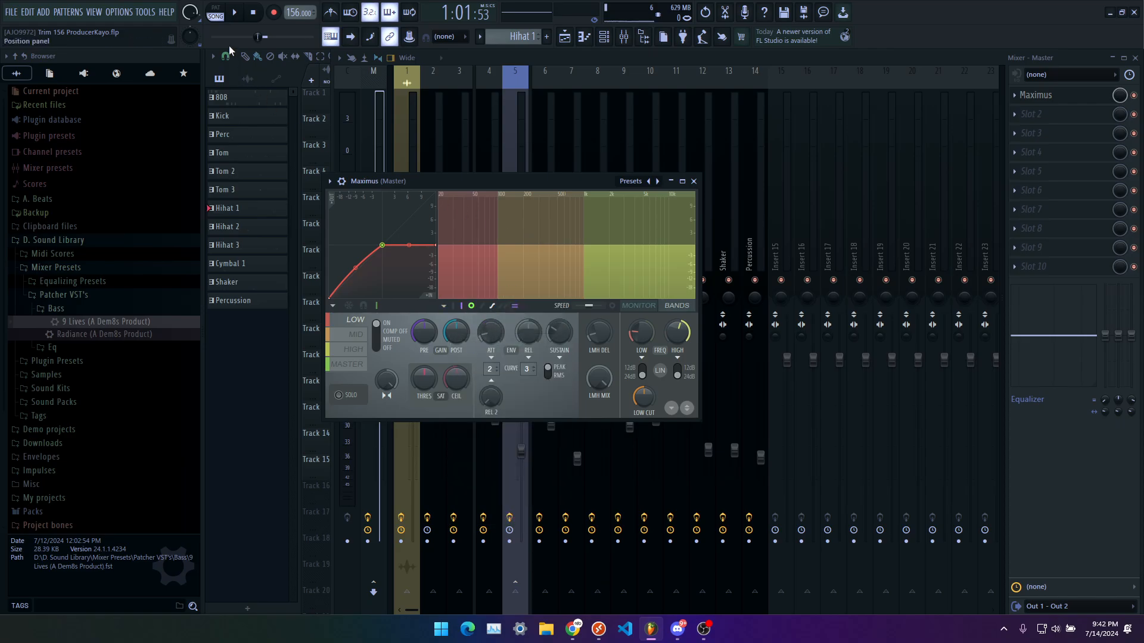
pyautogui.press('space')
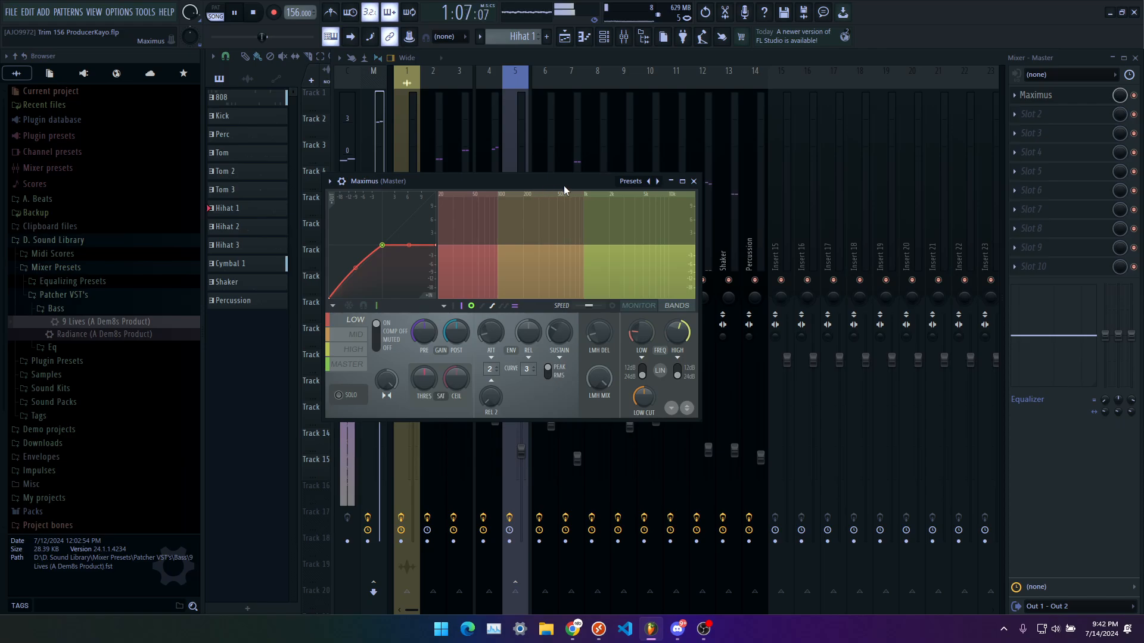
pyautogui.click(693, 182)
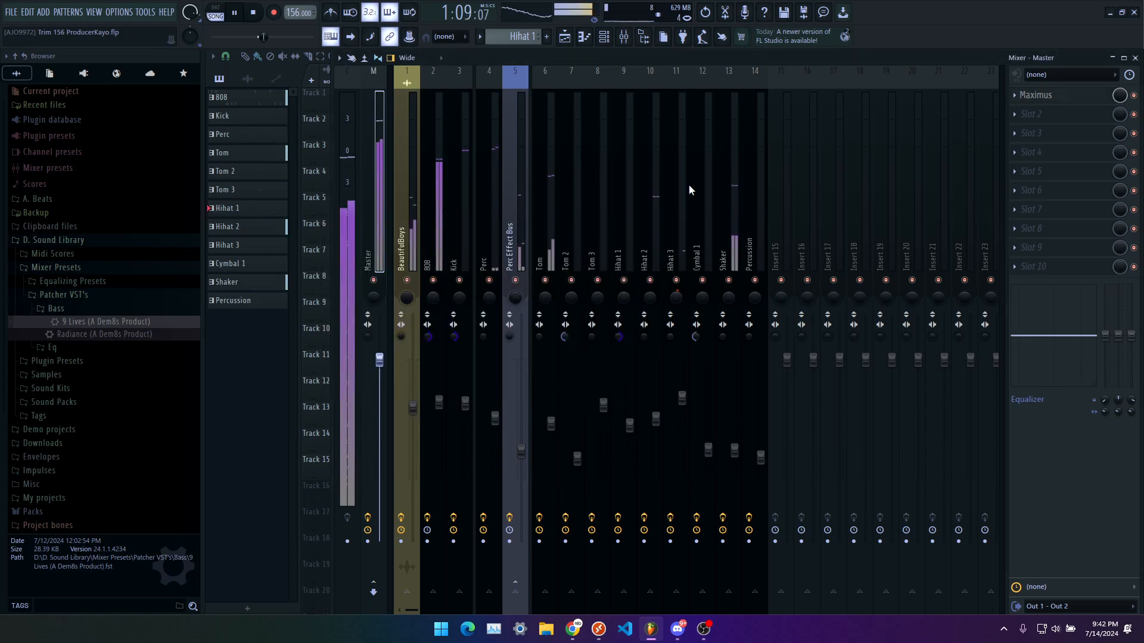